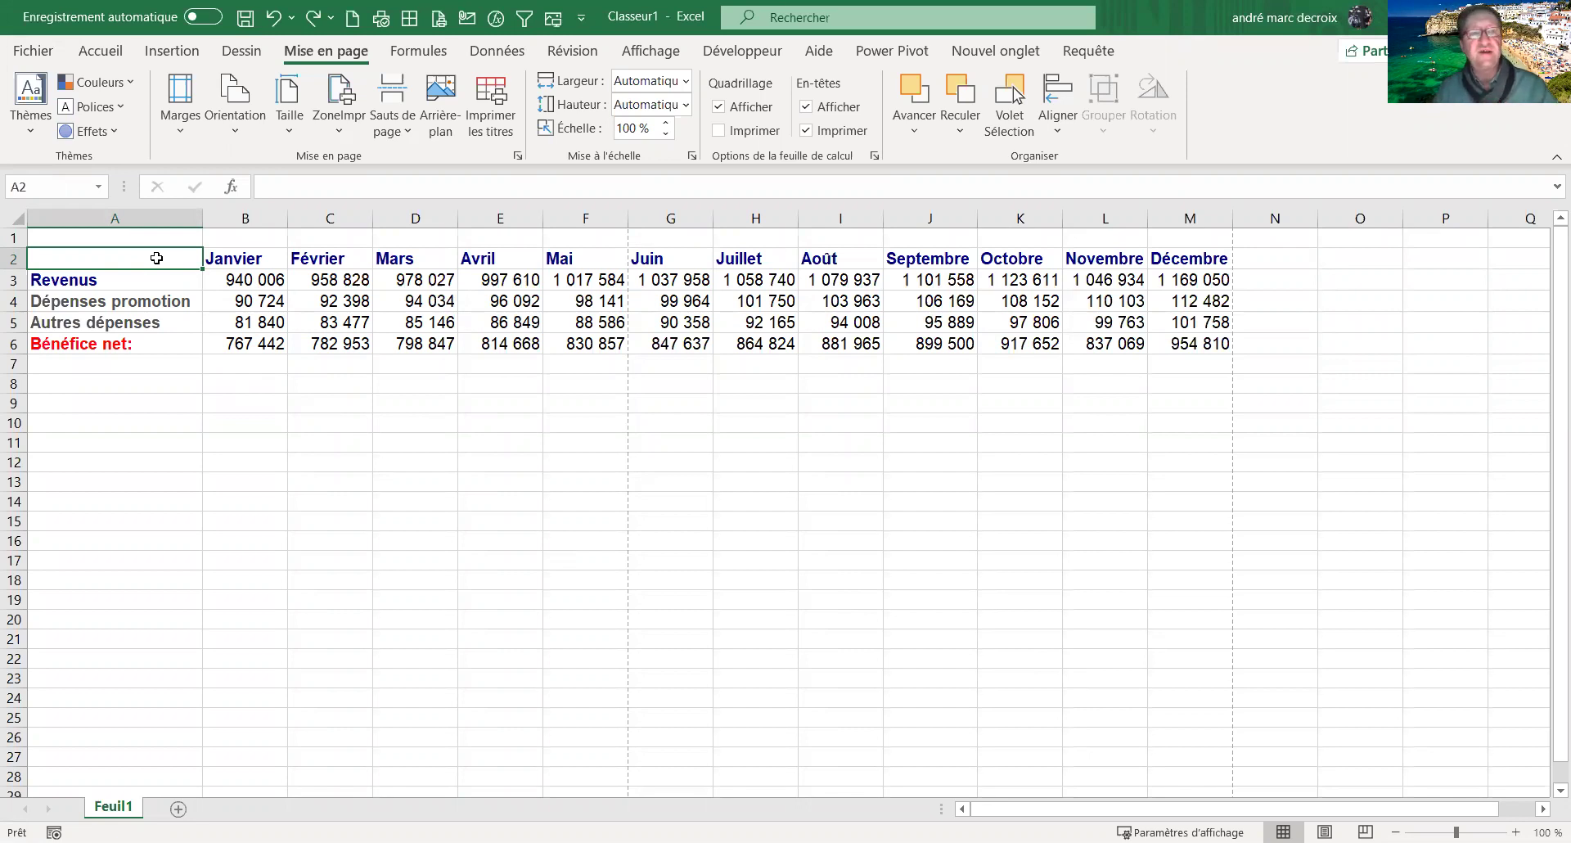
# Apply all borders (Toutes les bordures) to every cell of the table A2:M6
pyautogui.click(101, 51)
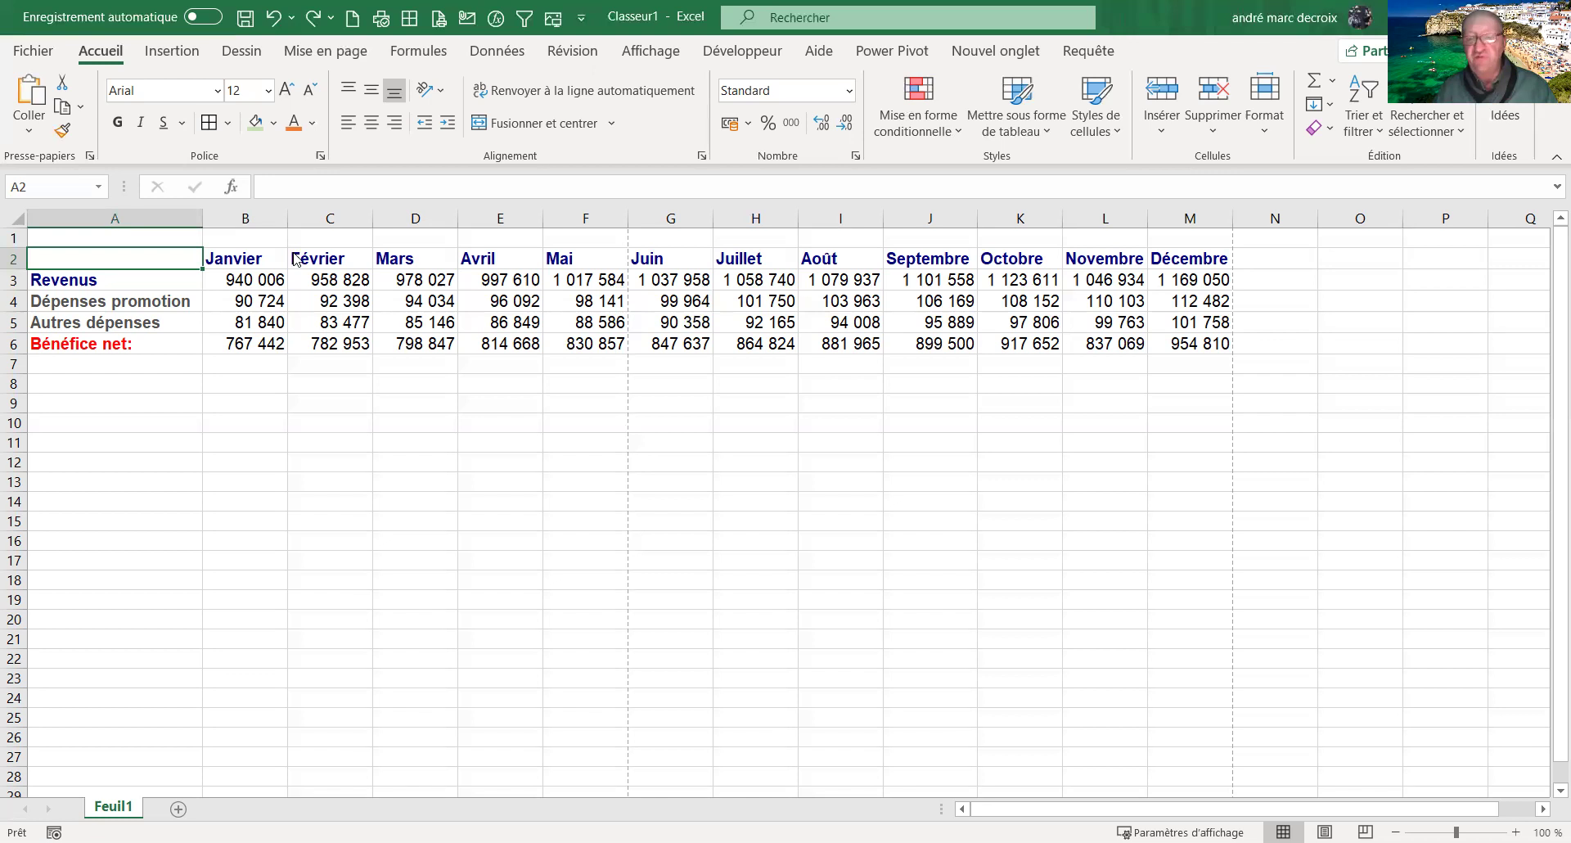
pyautogui.click(296, 260)
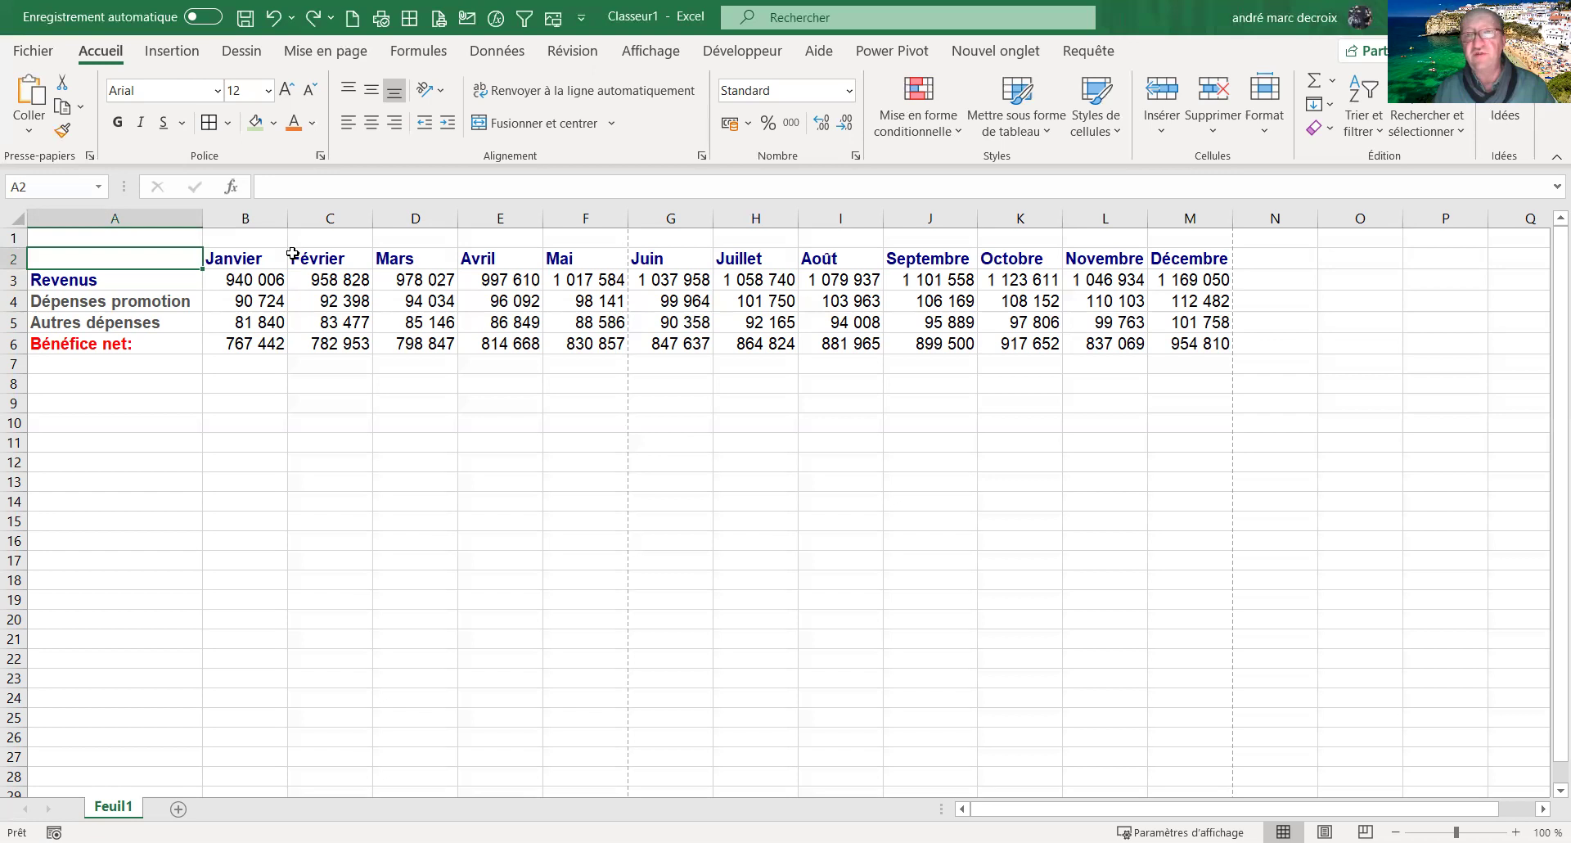
pyautogui.moveTo(292, 255); pyautogui.dragTo(292, 254)
pyautogui.hotkey('ctrl', 'shift', 'Right')
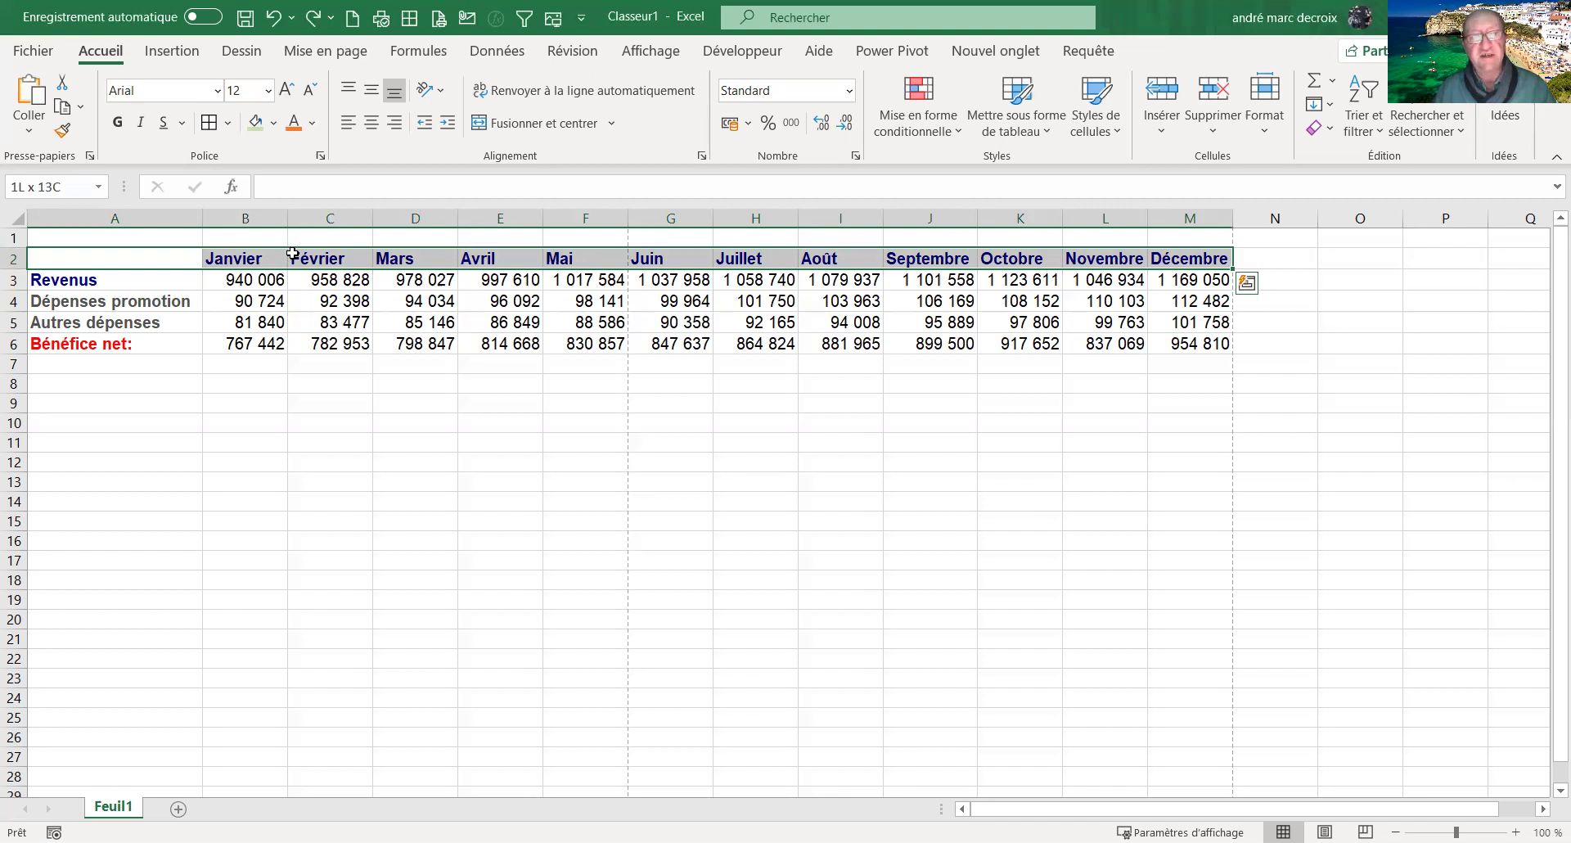
pyautogui.hotkey('shift', 'Down')
pyautogui.hotkey('shift', 'Down')
pyautogui.hotkey('shift', 'Down')
pyautogui.hotkey('shift', 'Down')
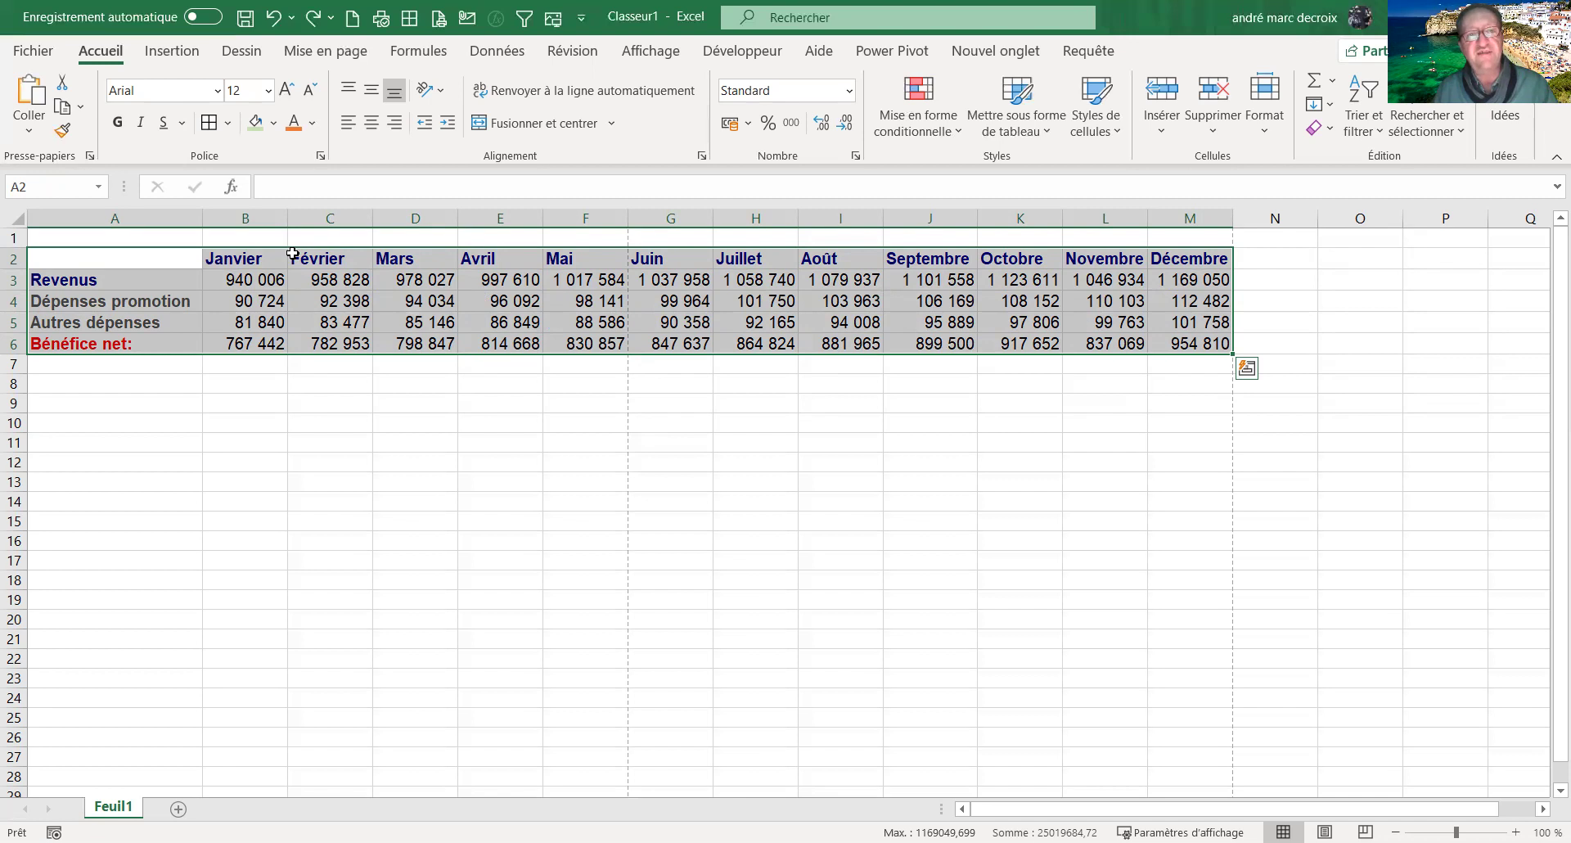
pyautogui.press('alt')
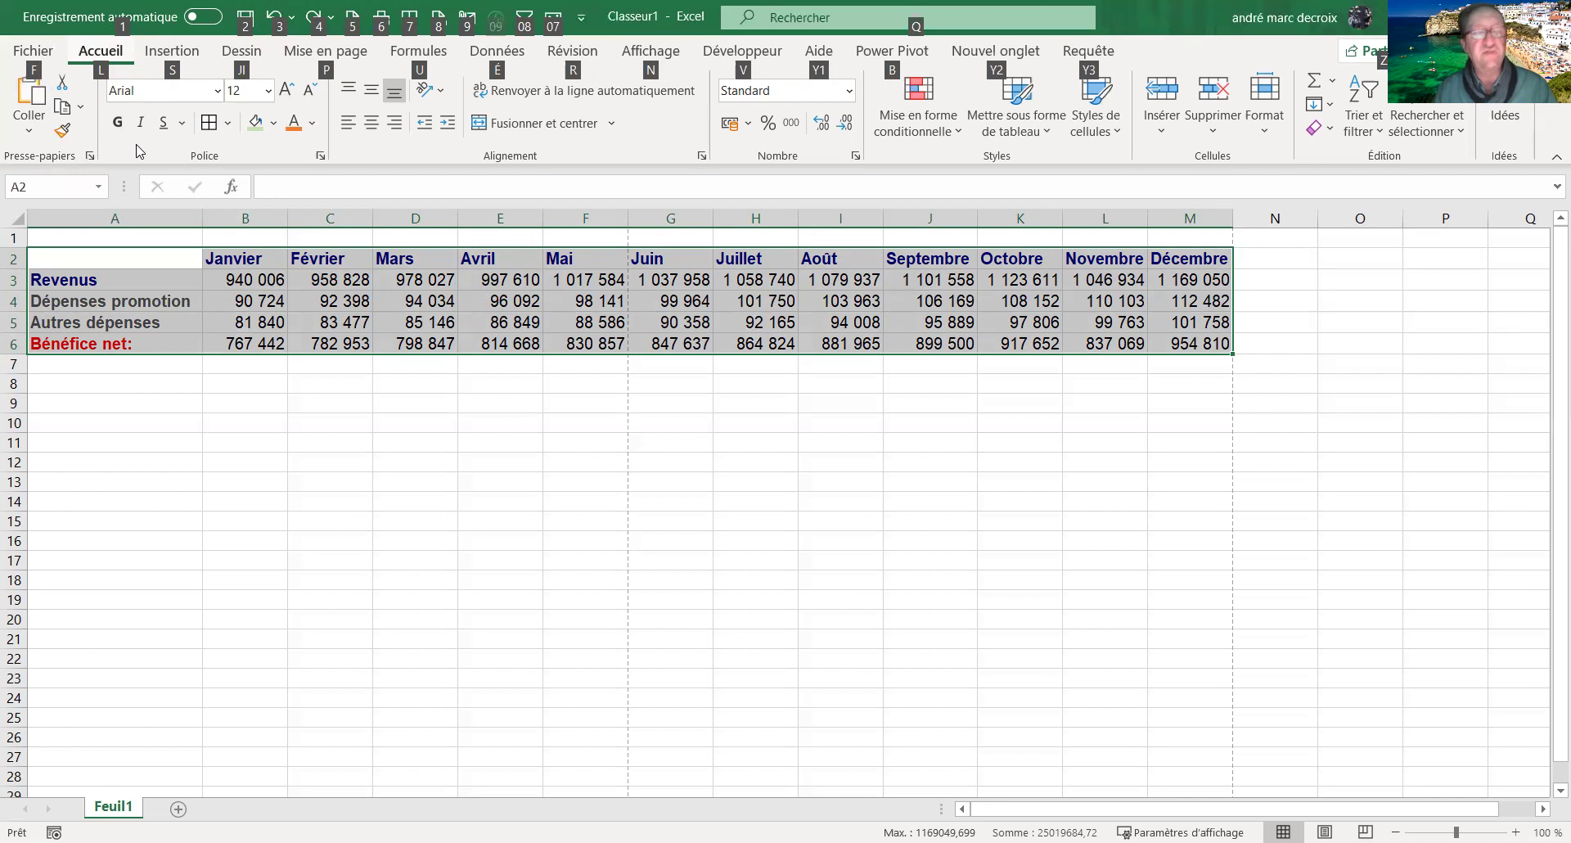
pyautogui.press('l')
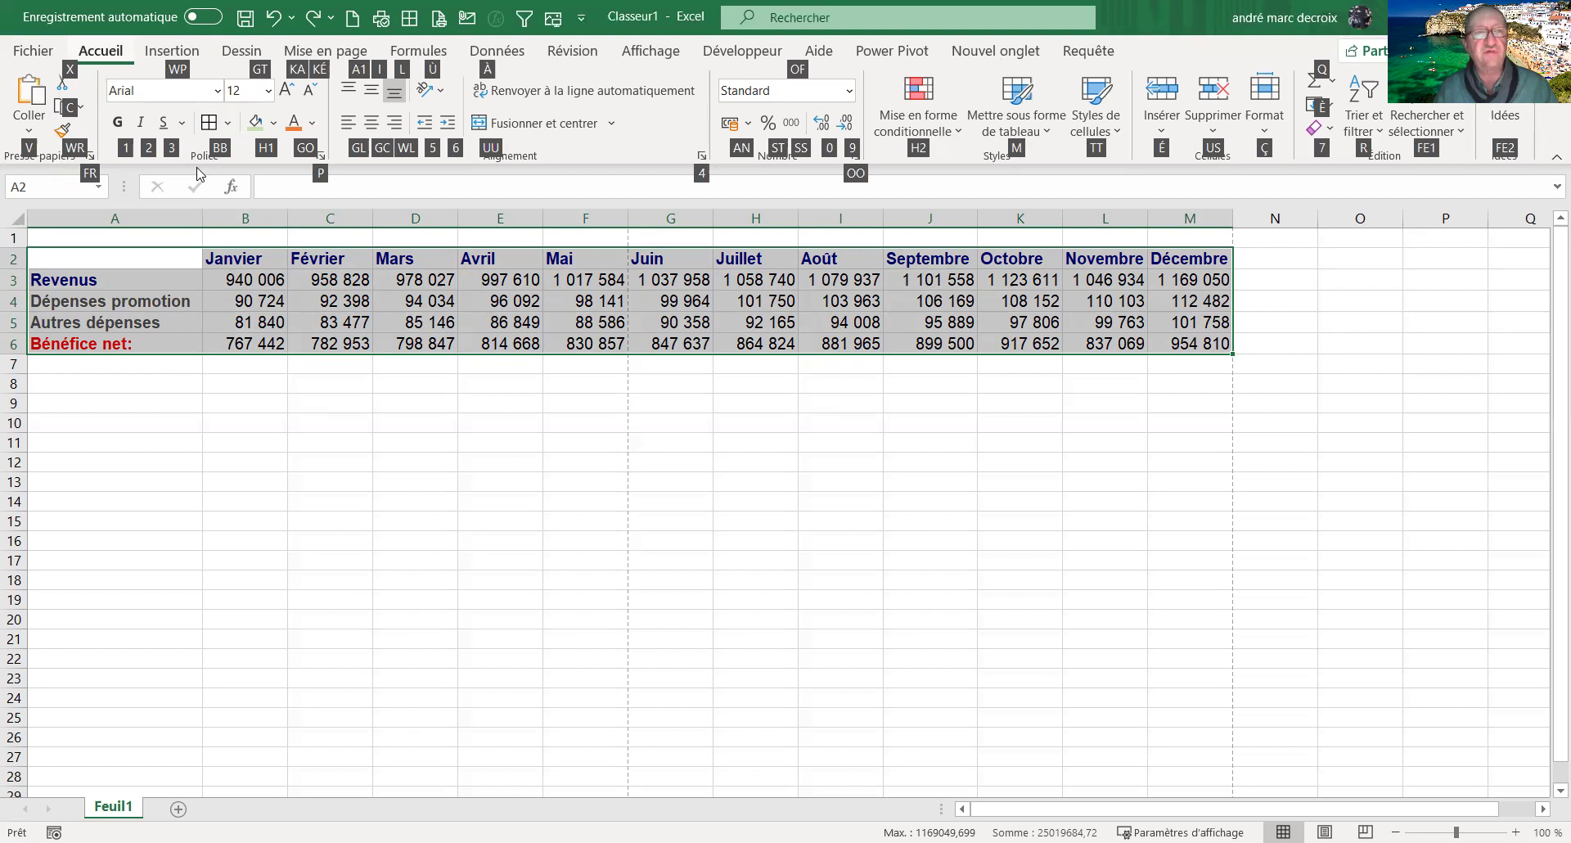
pyautogui.press('b')
pyautogui.press('b')
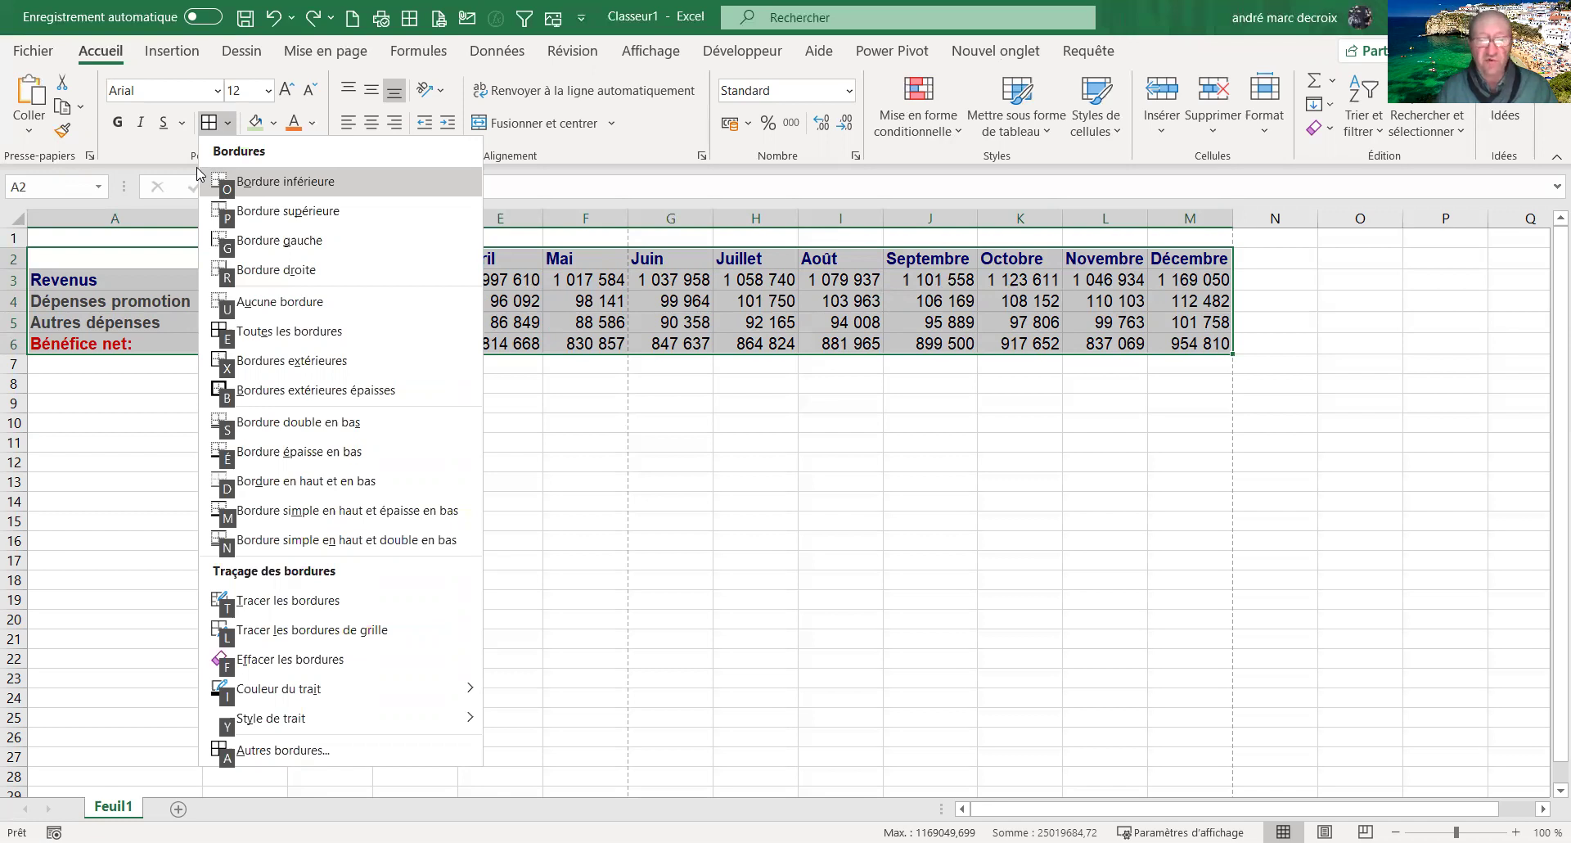
pyautogui.press('Return')
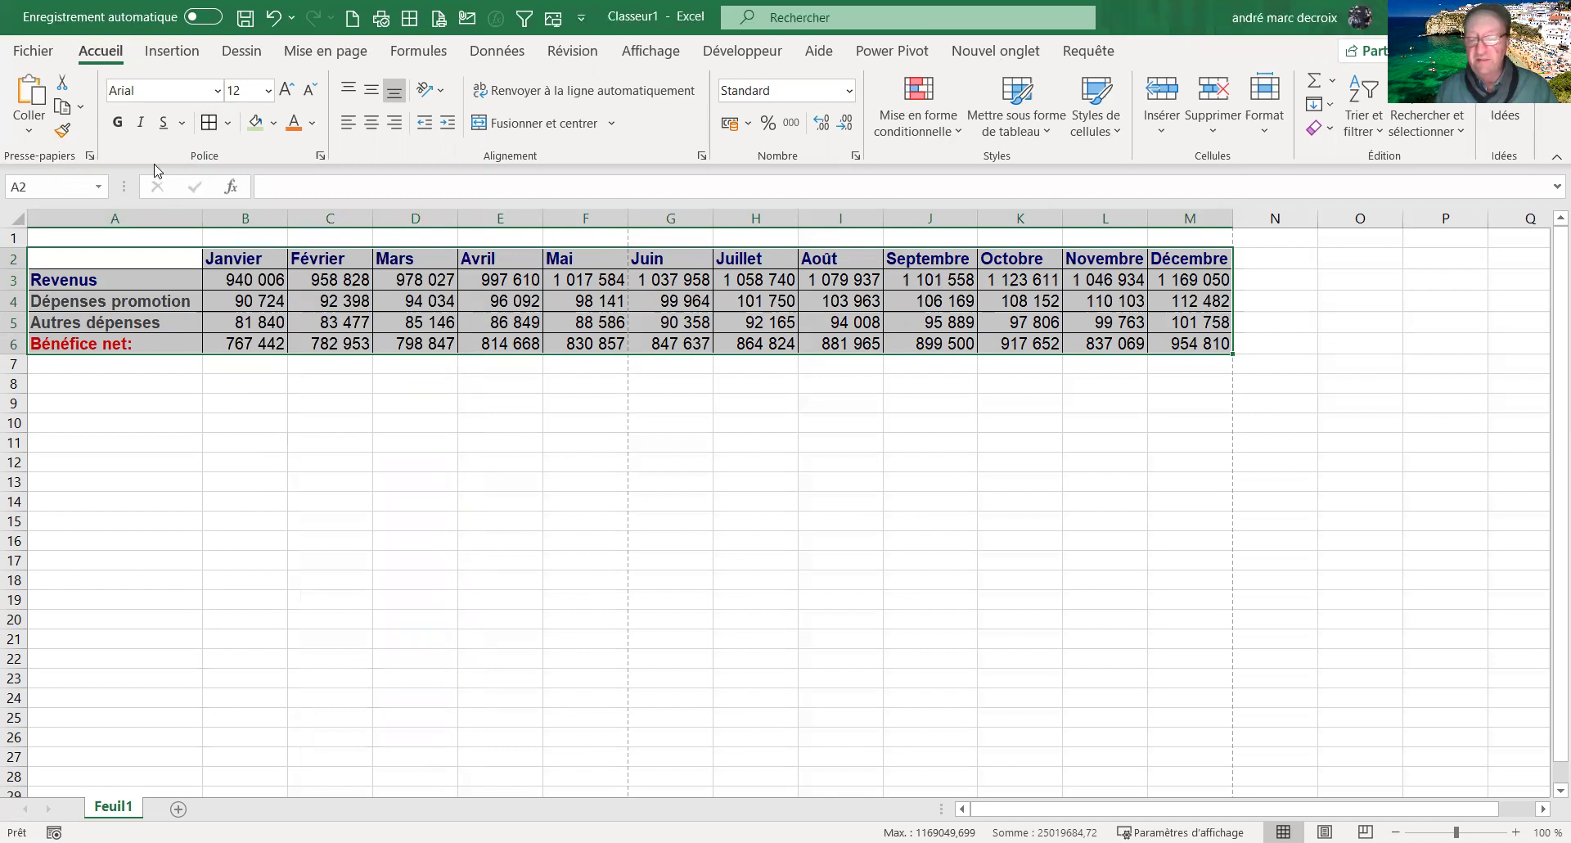
pyautogui.press('Down')
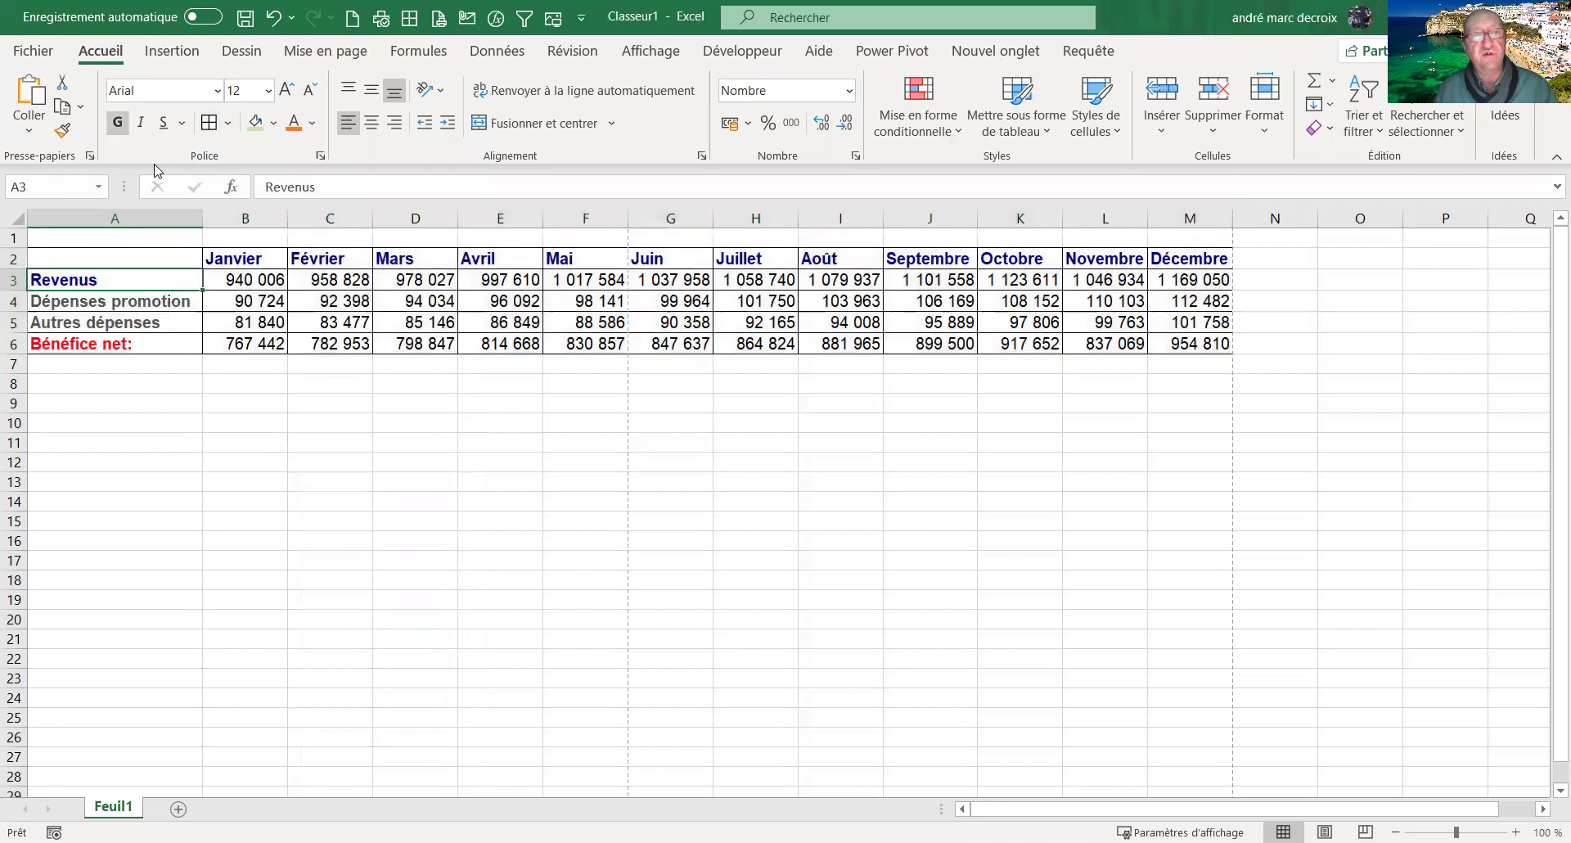
# Fill the month header row A2:M2 with the light green theme colour
pyautogui.press('Up')
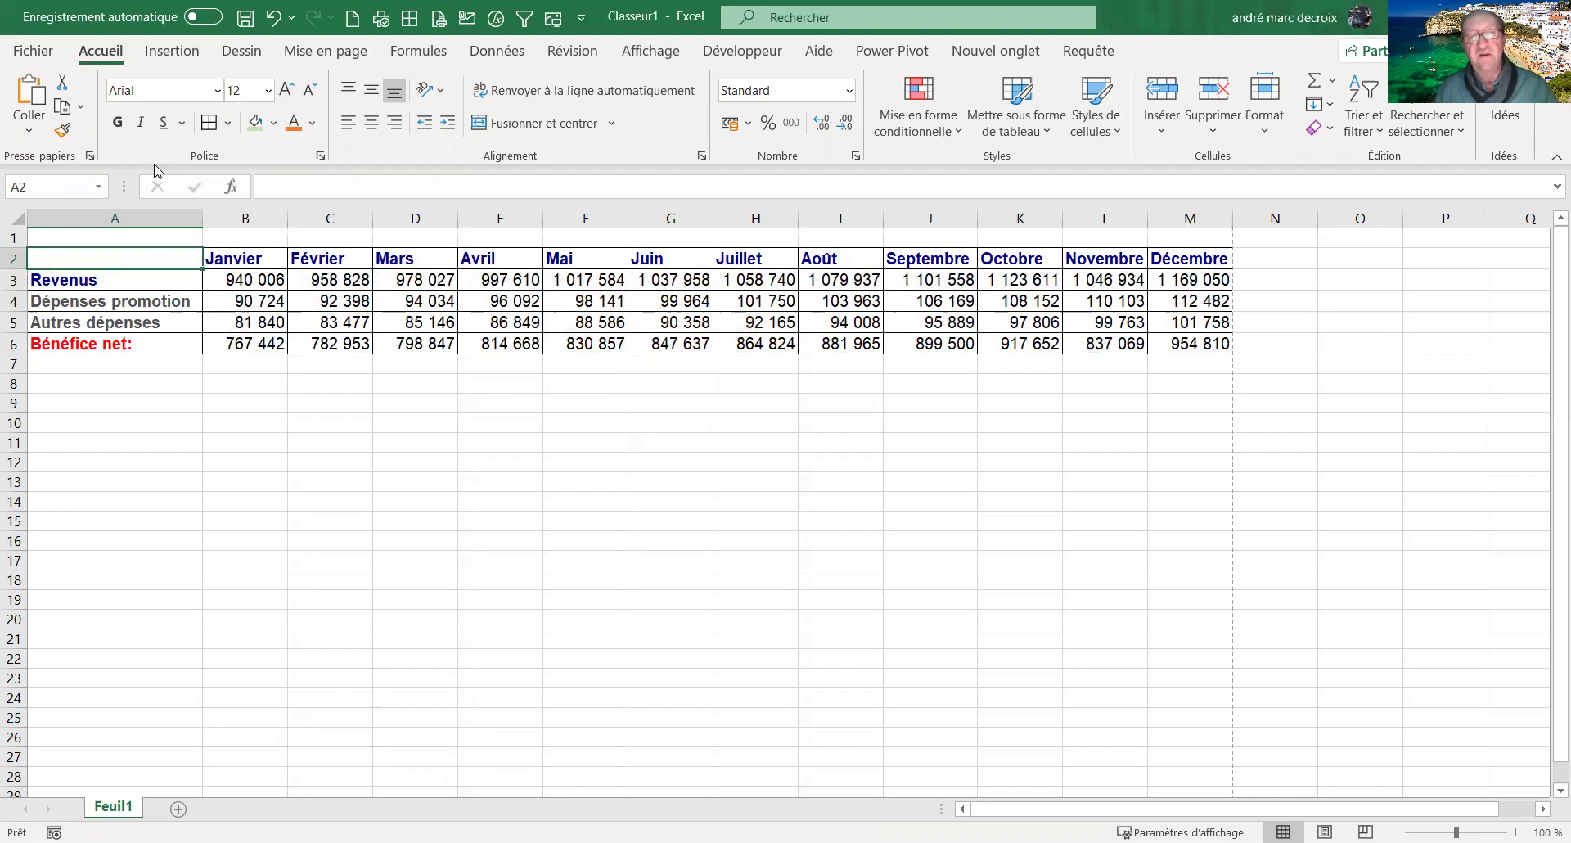
pyautogui.hotkey('shift', 'Right')
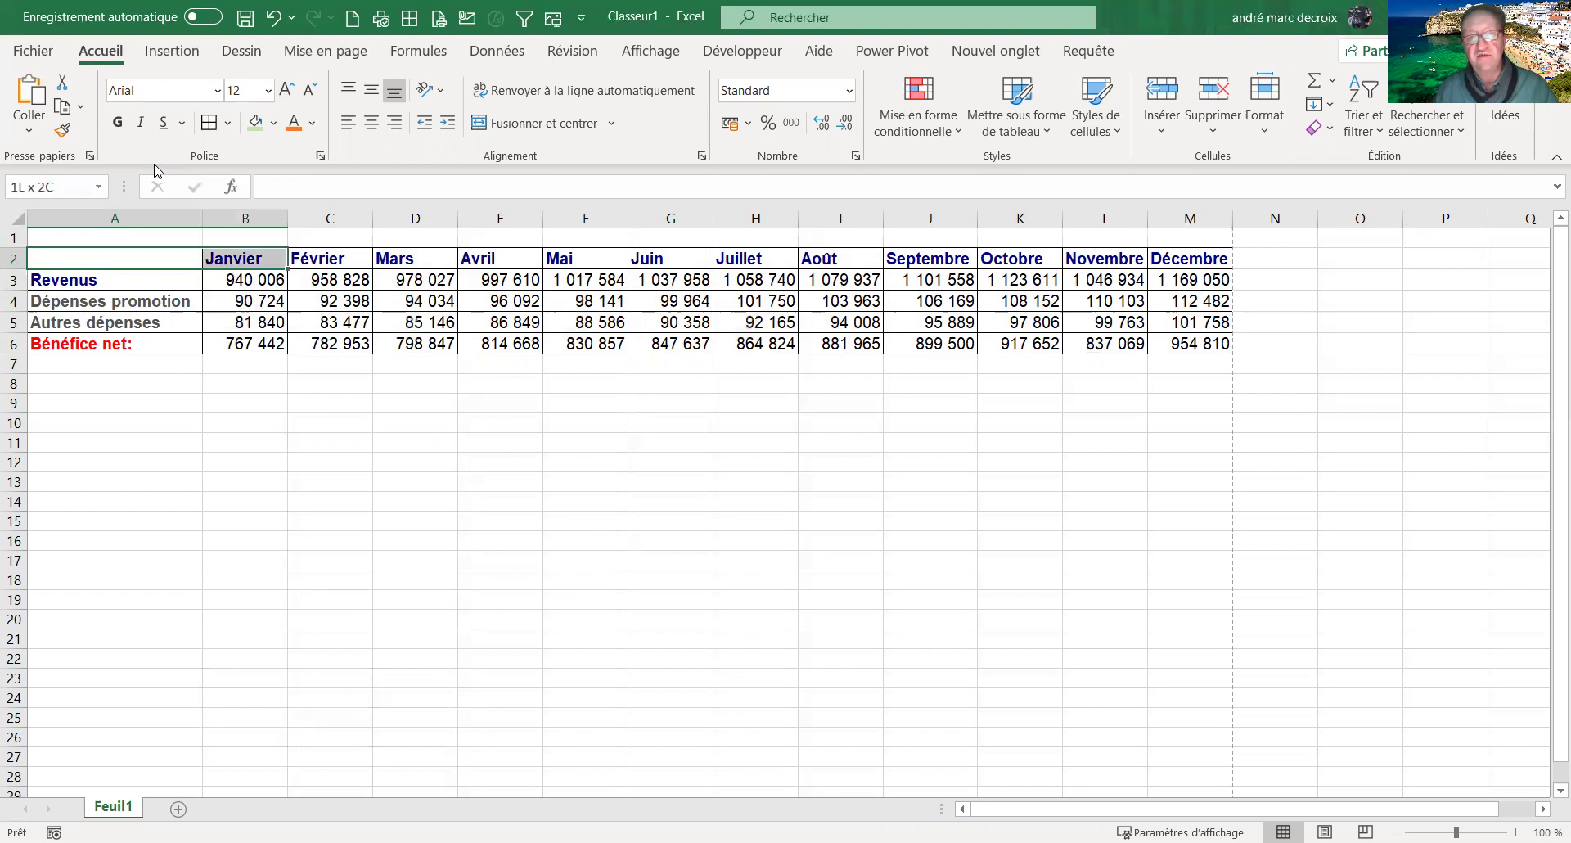
pyautogui.hotkey('ctrl', 'shift', 'Right')
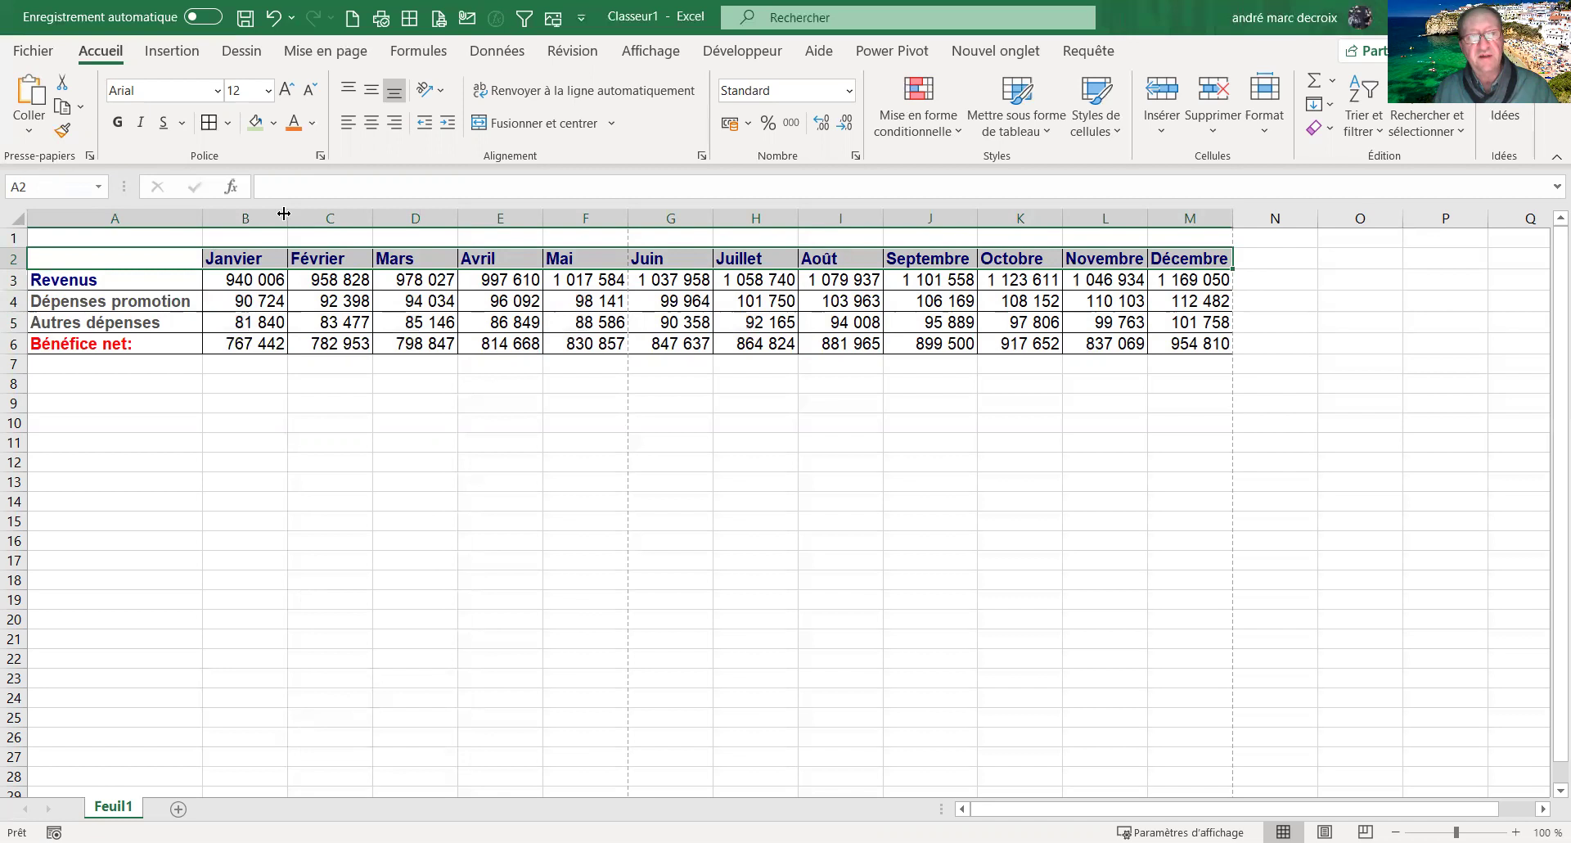
pyautogui.press('alt')
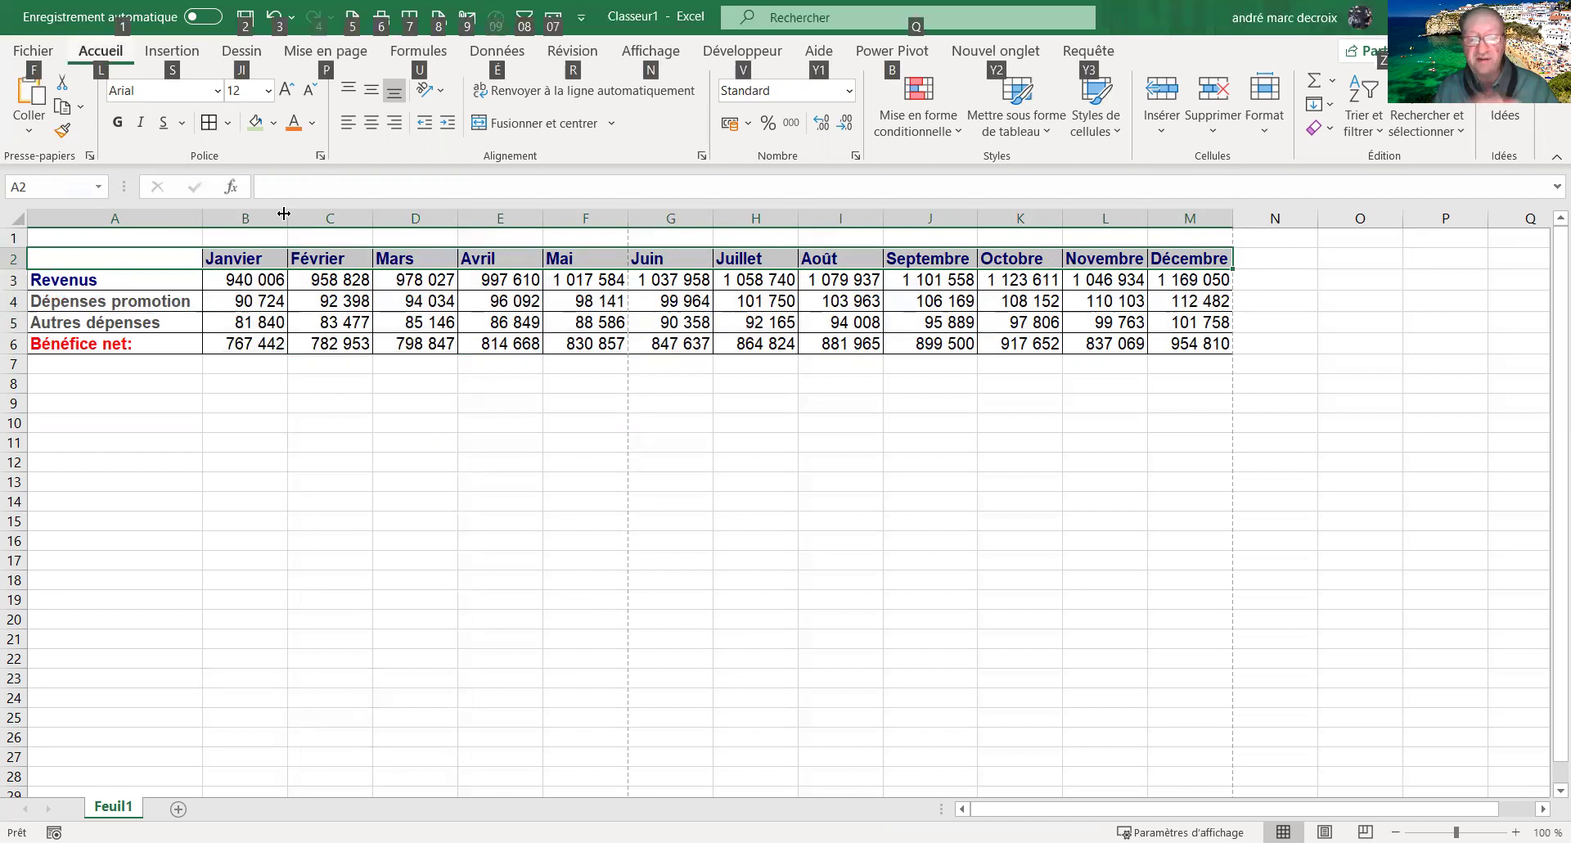
pyautogui.press('l')
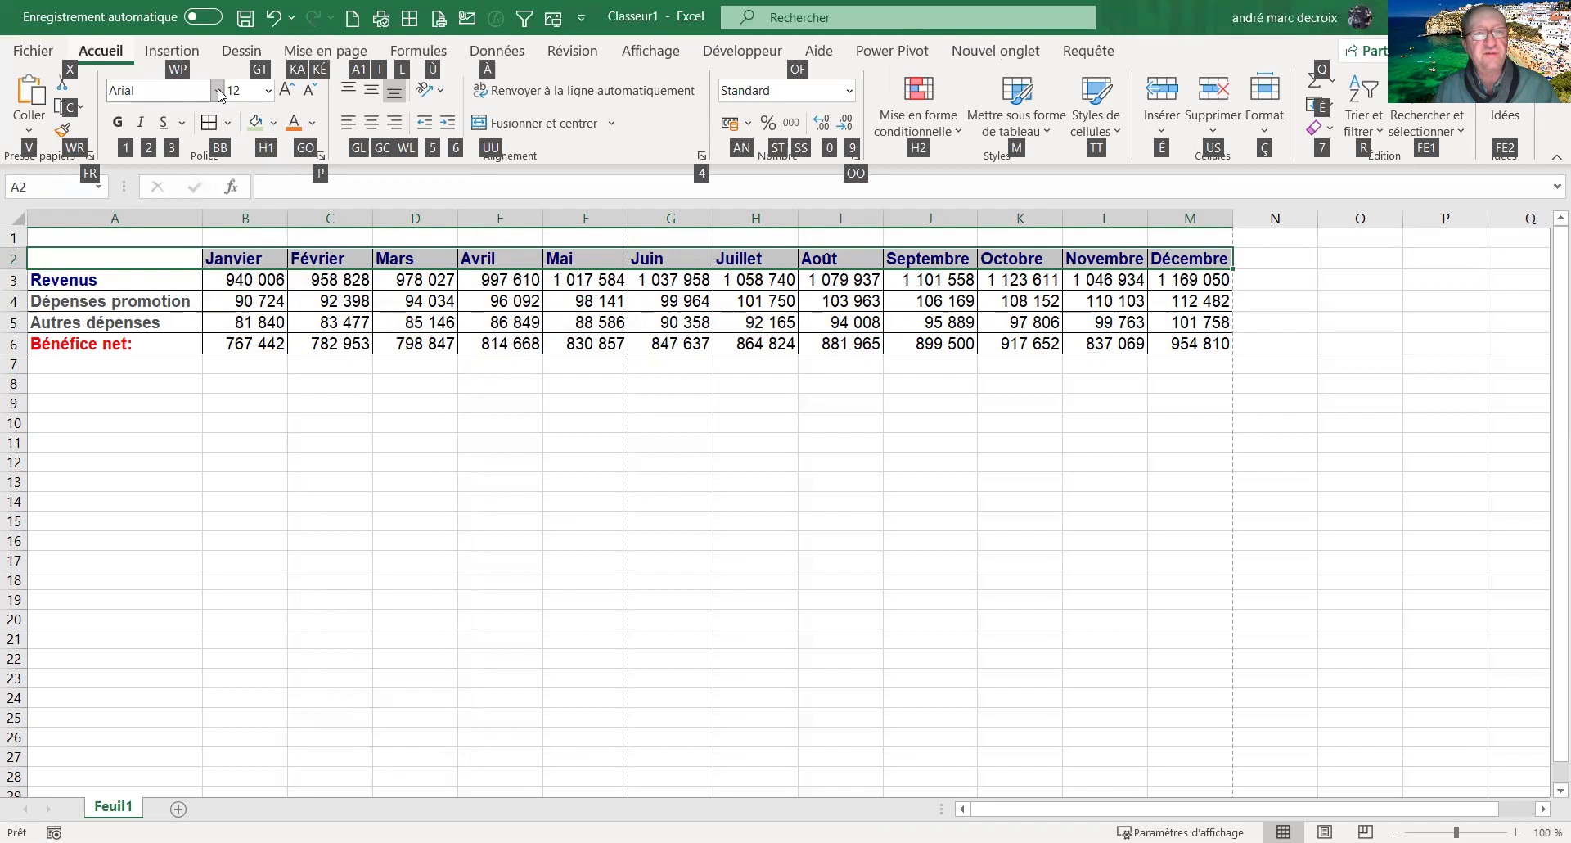
pyautogui.press('h')
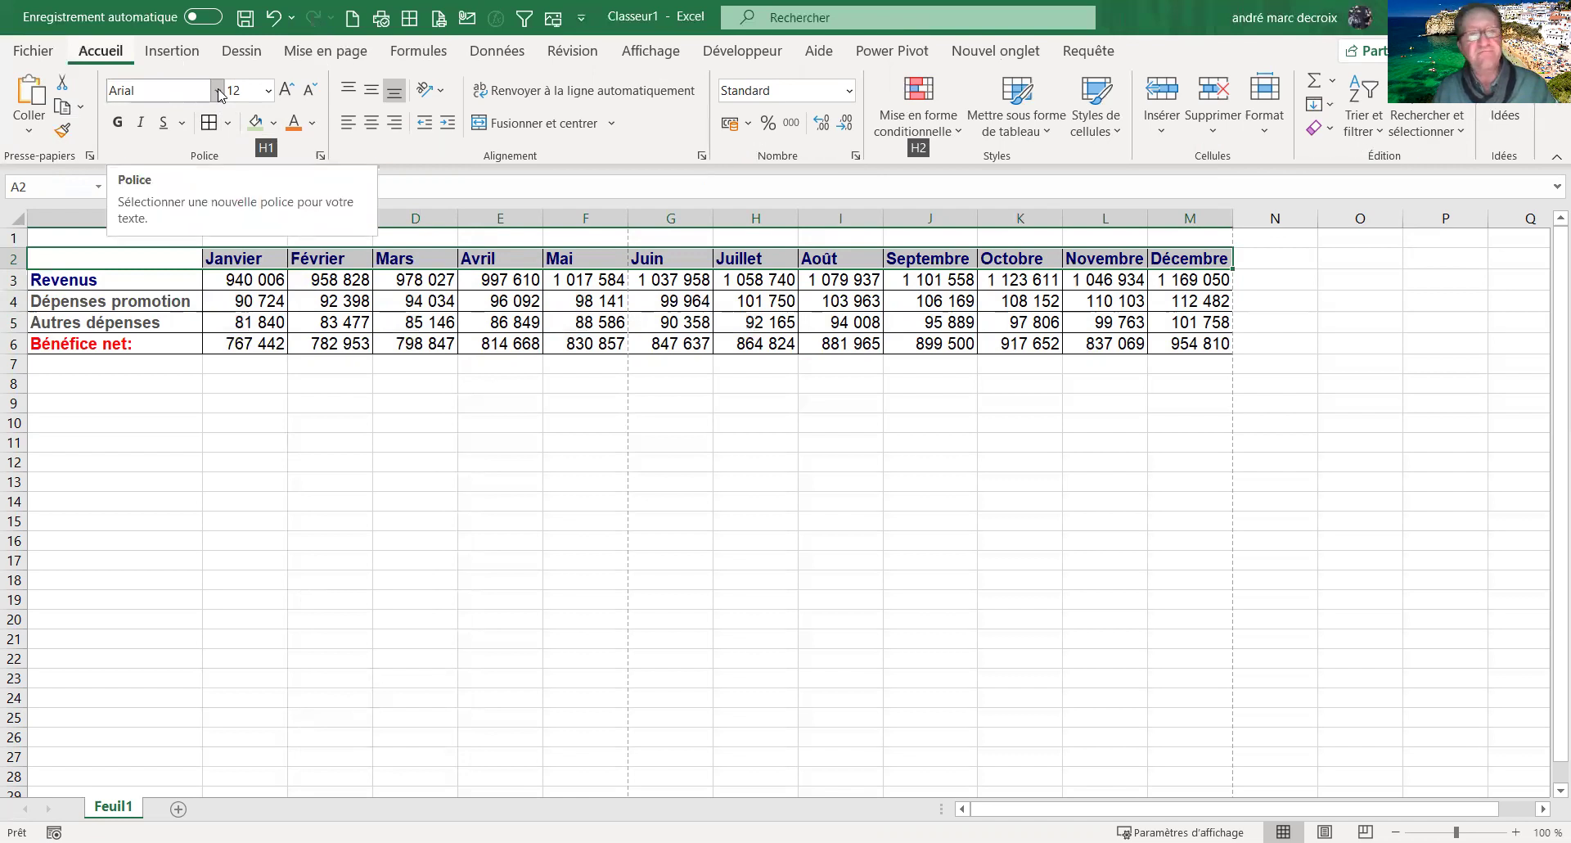
pyautogui.press('1')
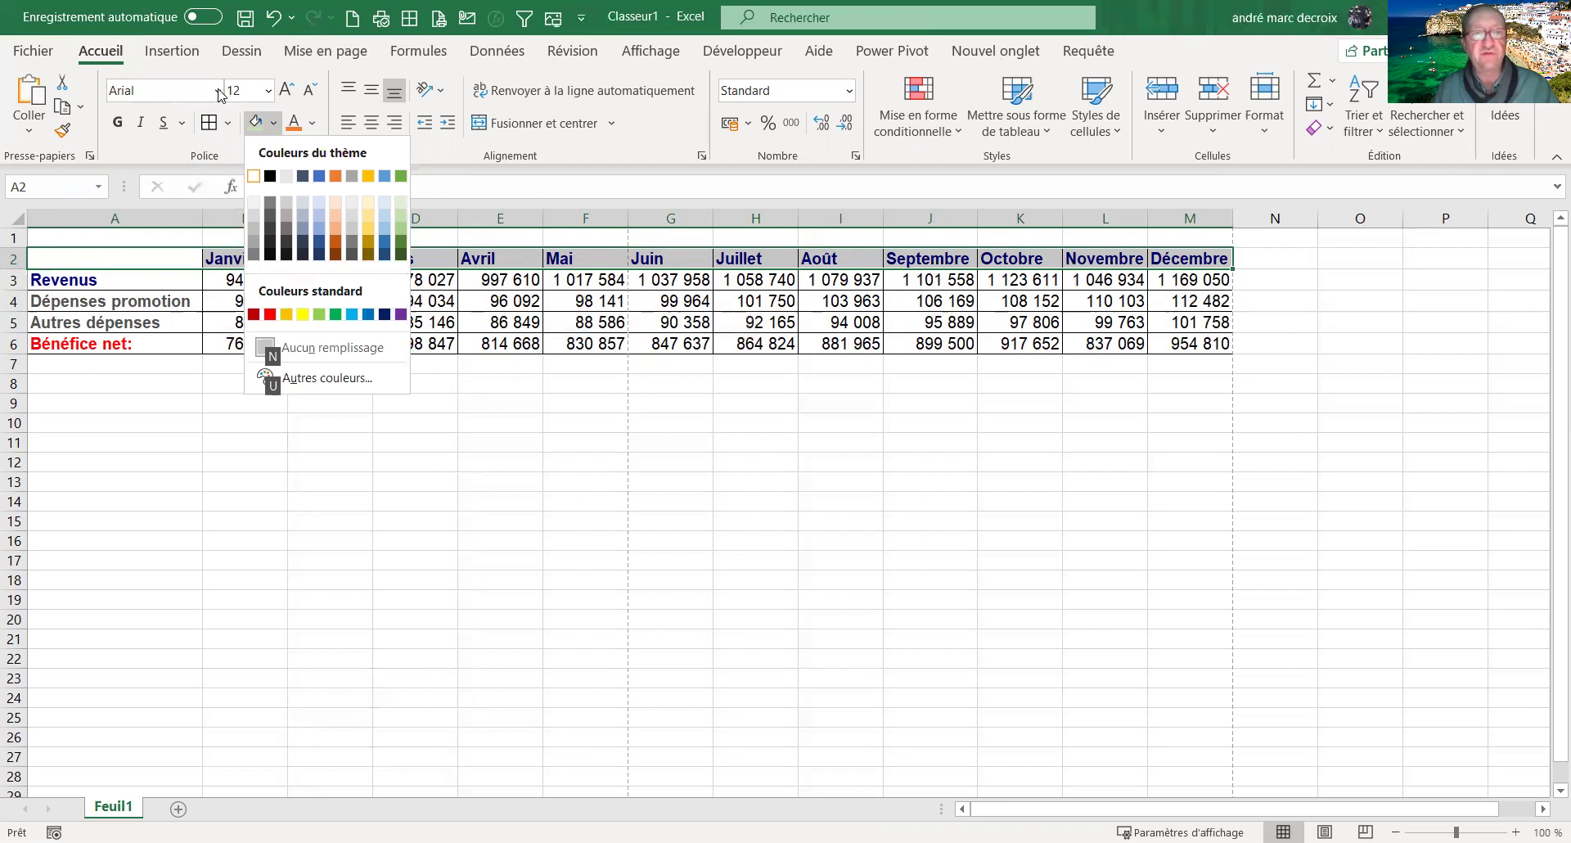
pyautogui.press('Down')
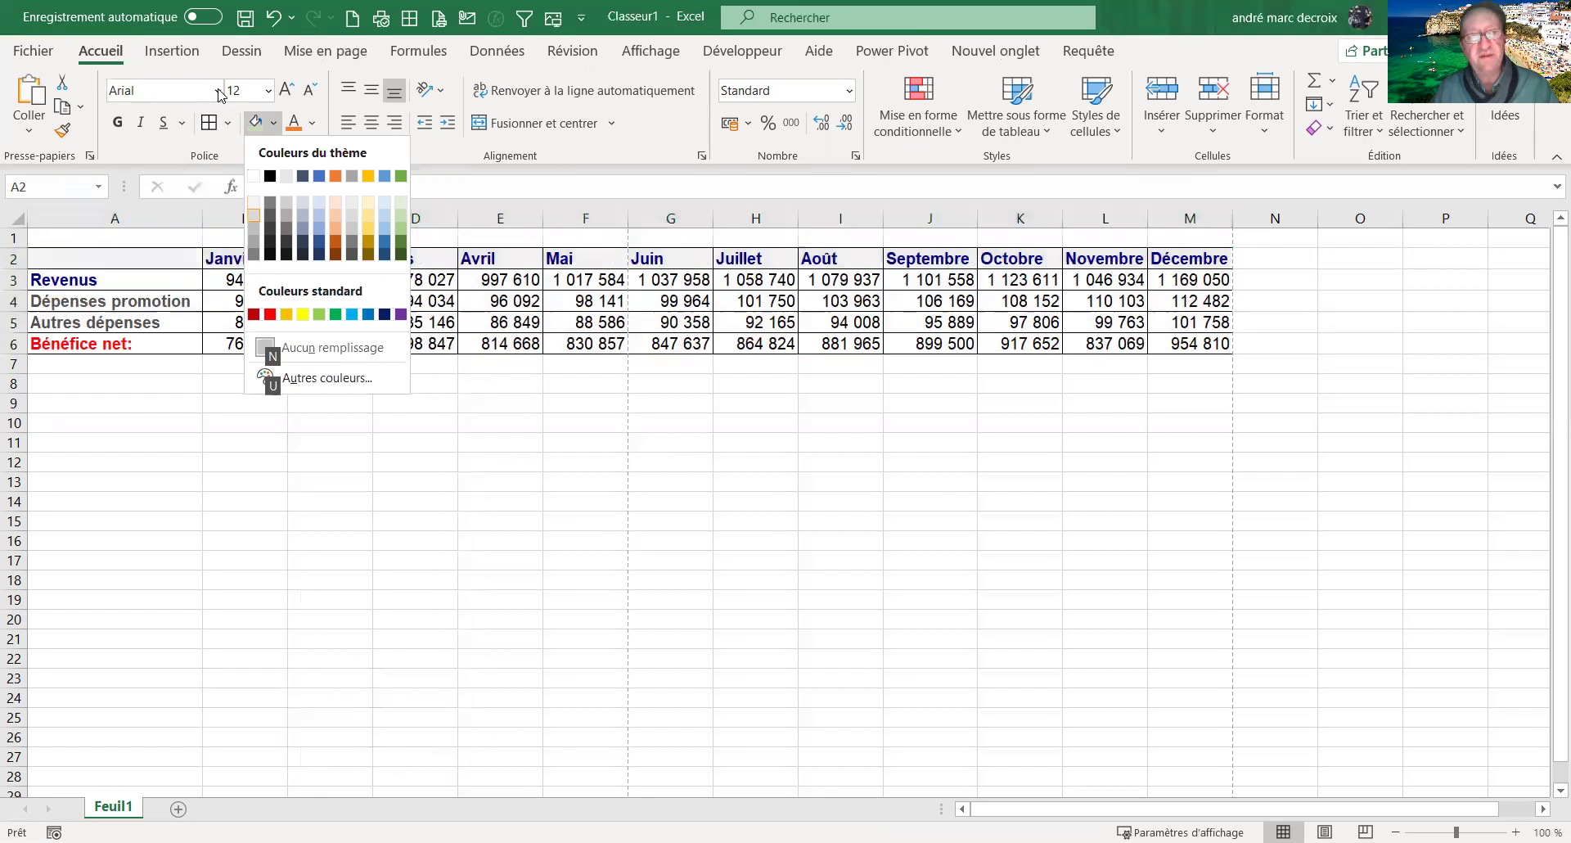
pyautogui.press('Down')
pyautogui.press('Right')
pyautogui.press('Right')
pyautogui.press('Right')
pyautogui.press('Right')
pyautogui.press('Right')
pyautogui.press('Right')
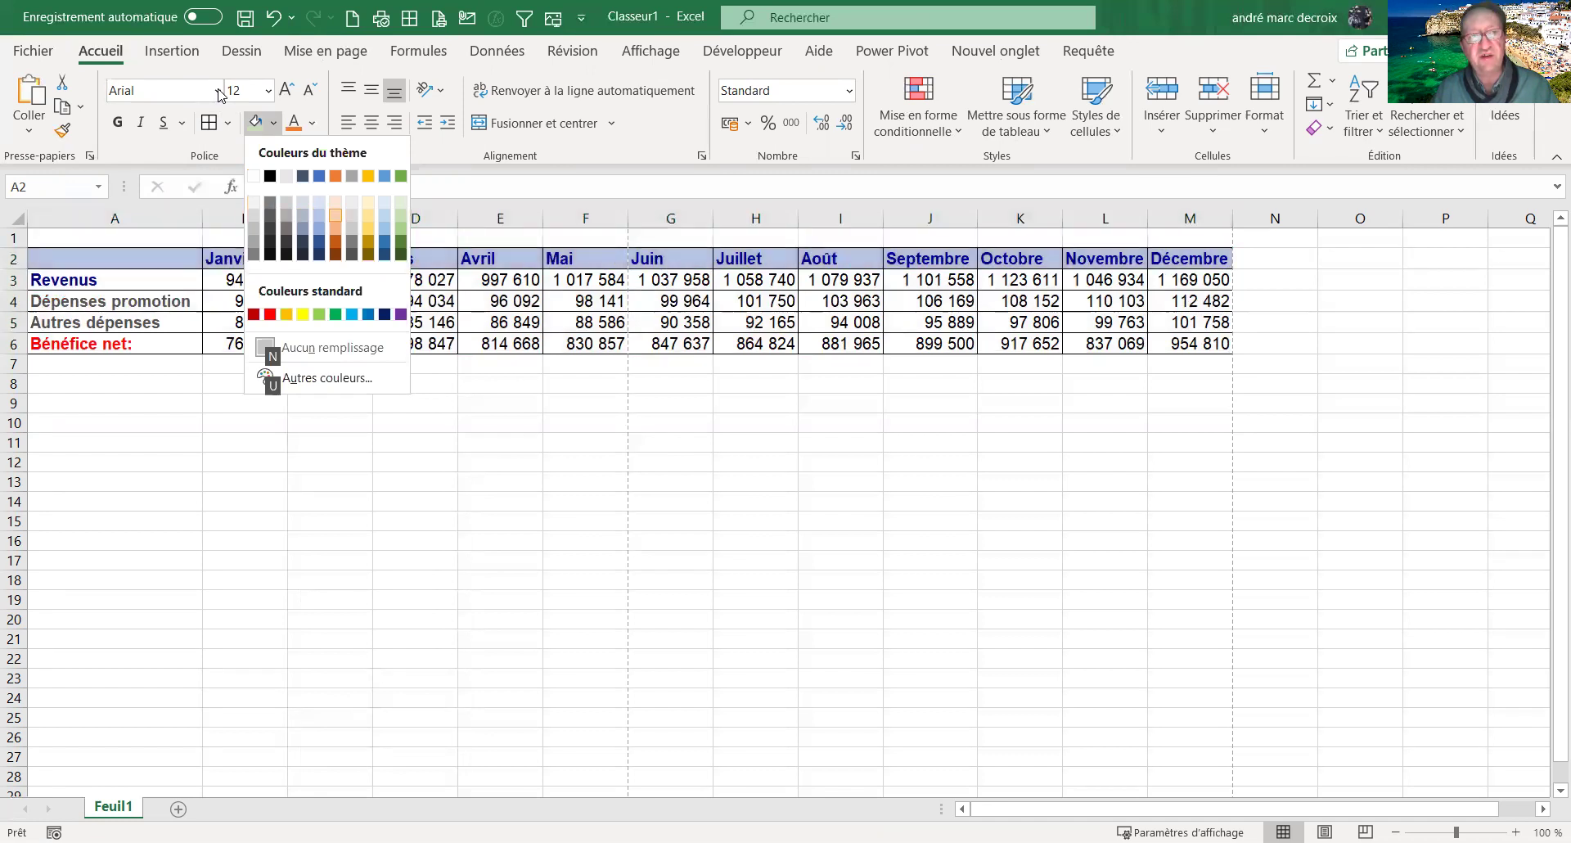
pyautogui.press('Right')
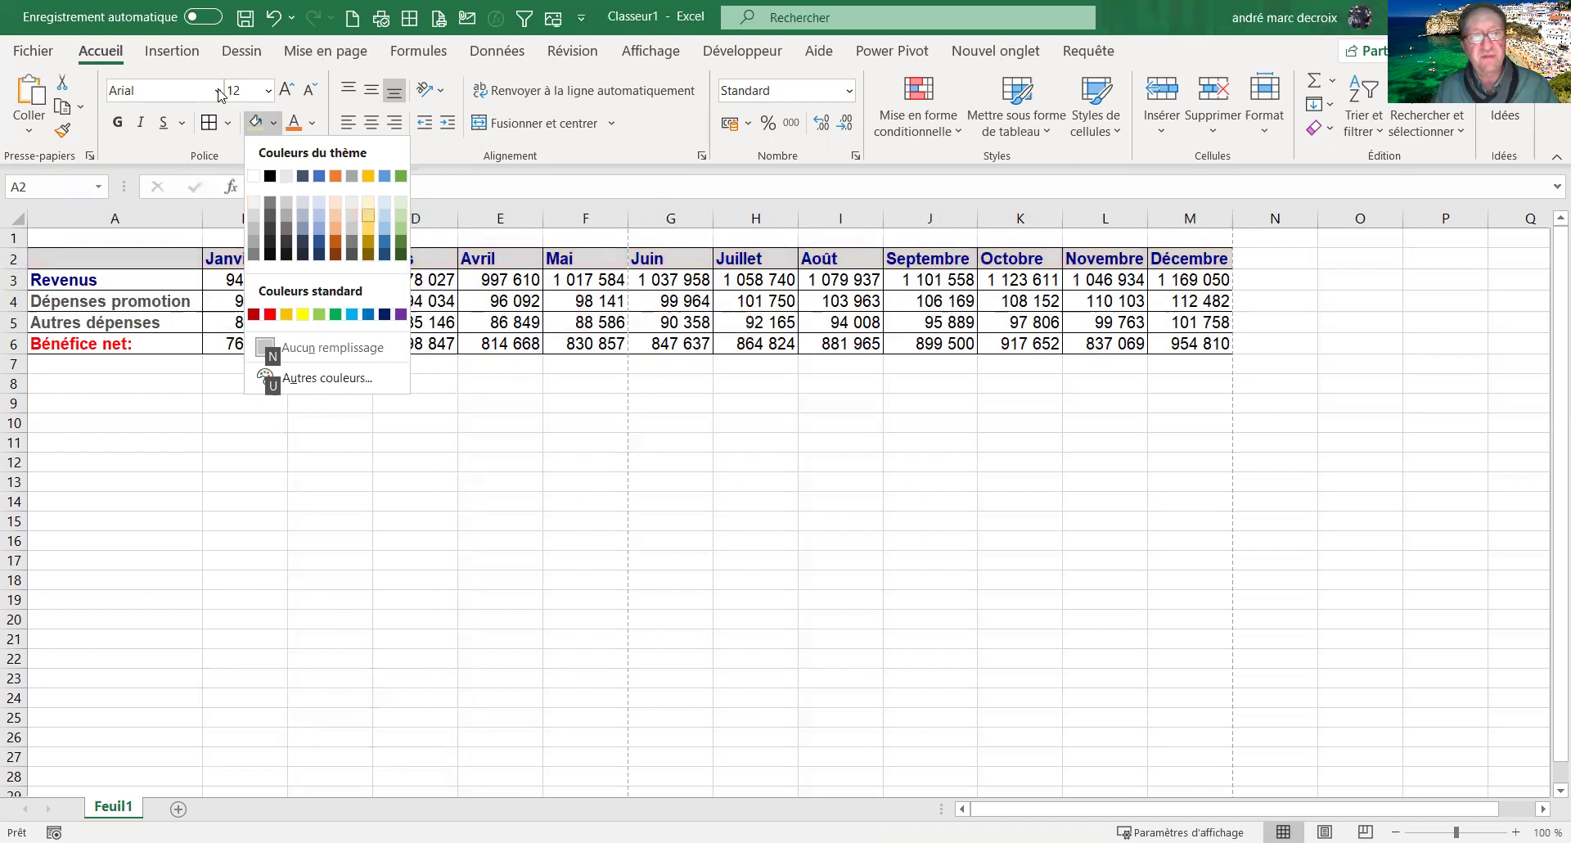
pyautogui.press('Right')
pyautogui.press('Right')
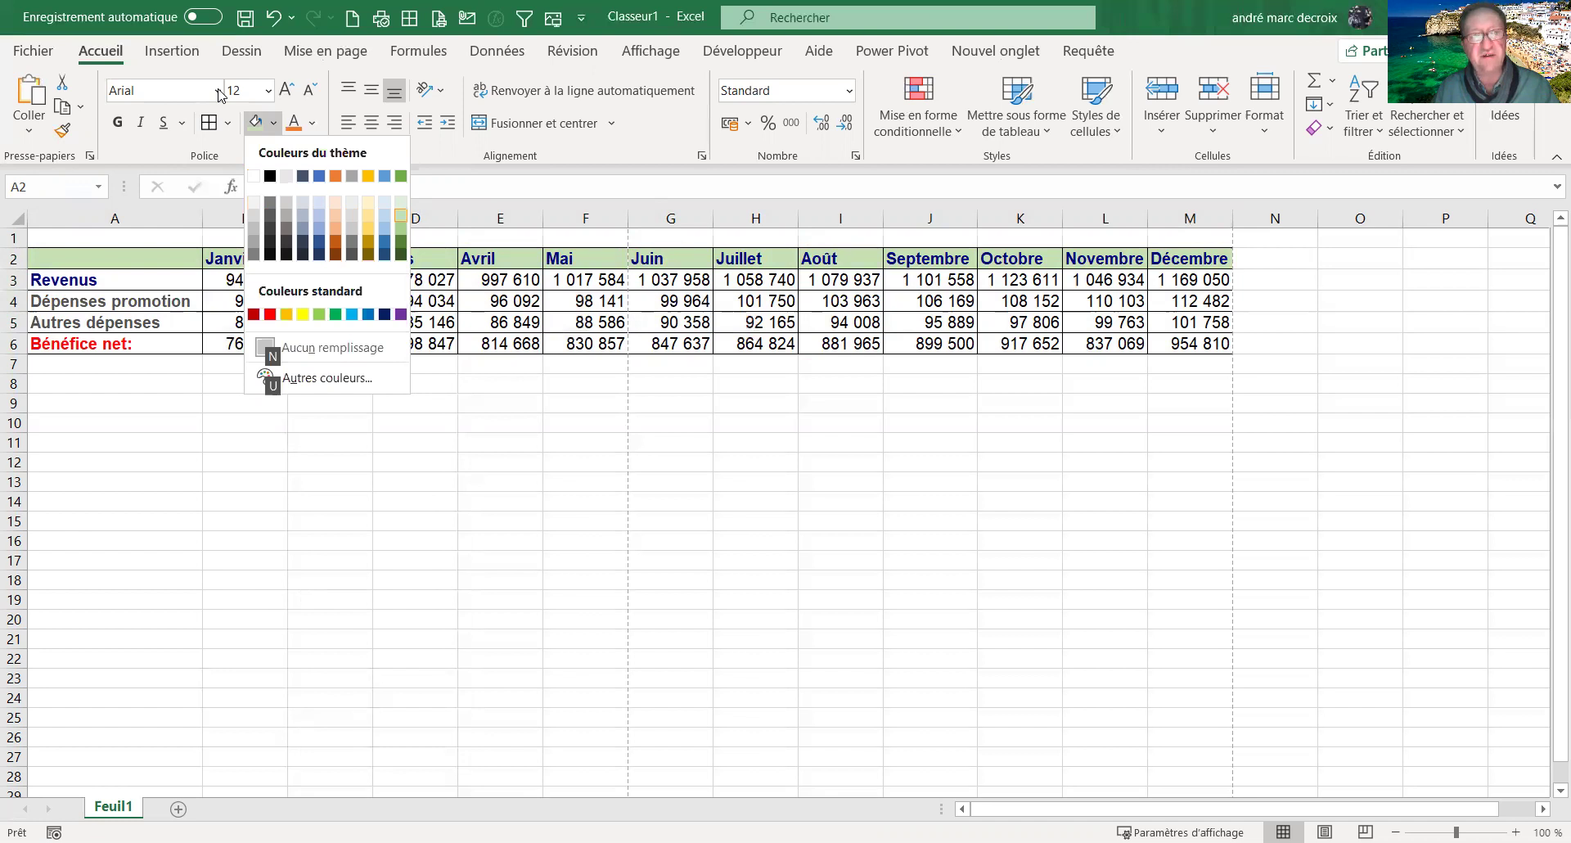
pyautogui.press('Return')
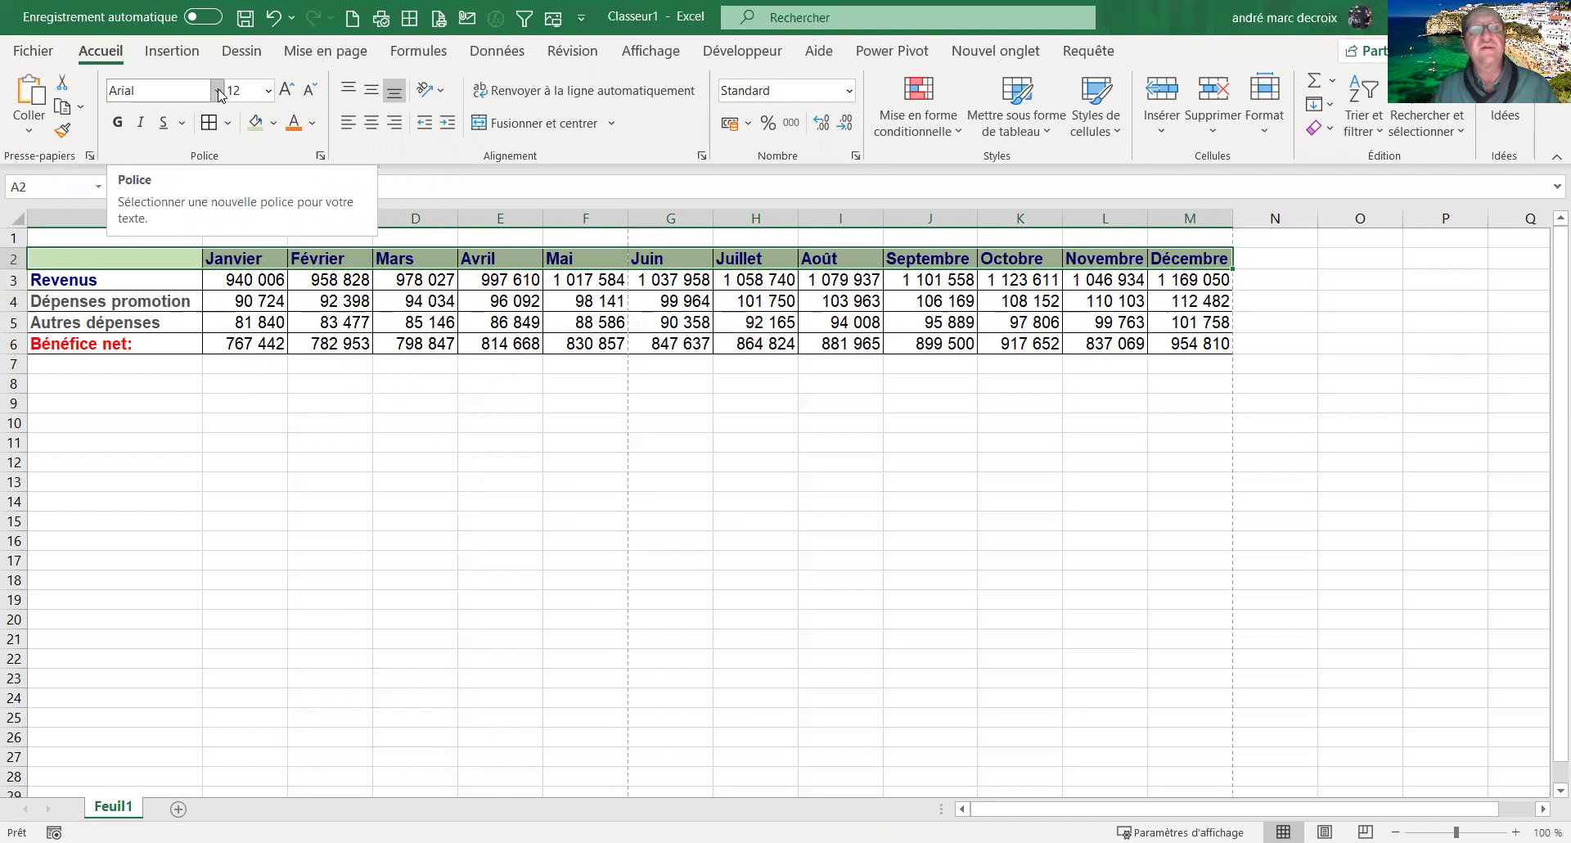
# Set the font colour of the header row A2:M2 to the orange theme colour
pyautogui.press('alt')
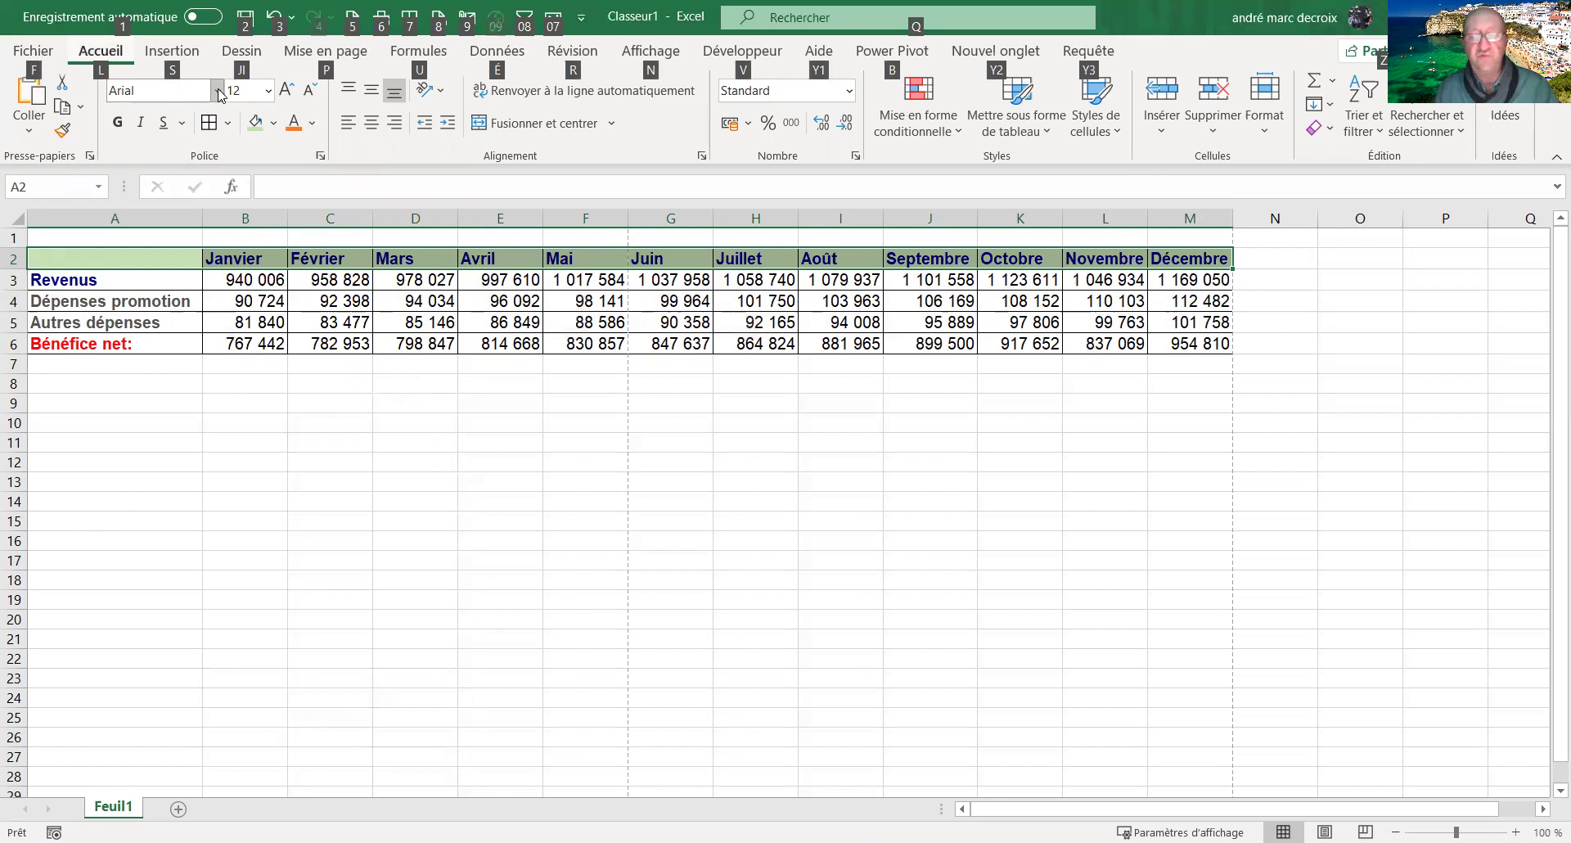
pyautogui.press('l')
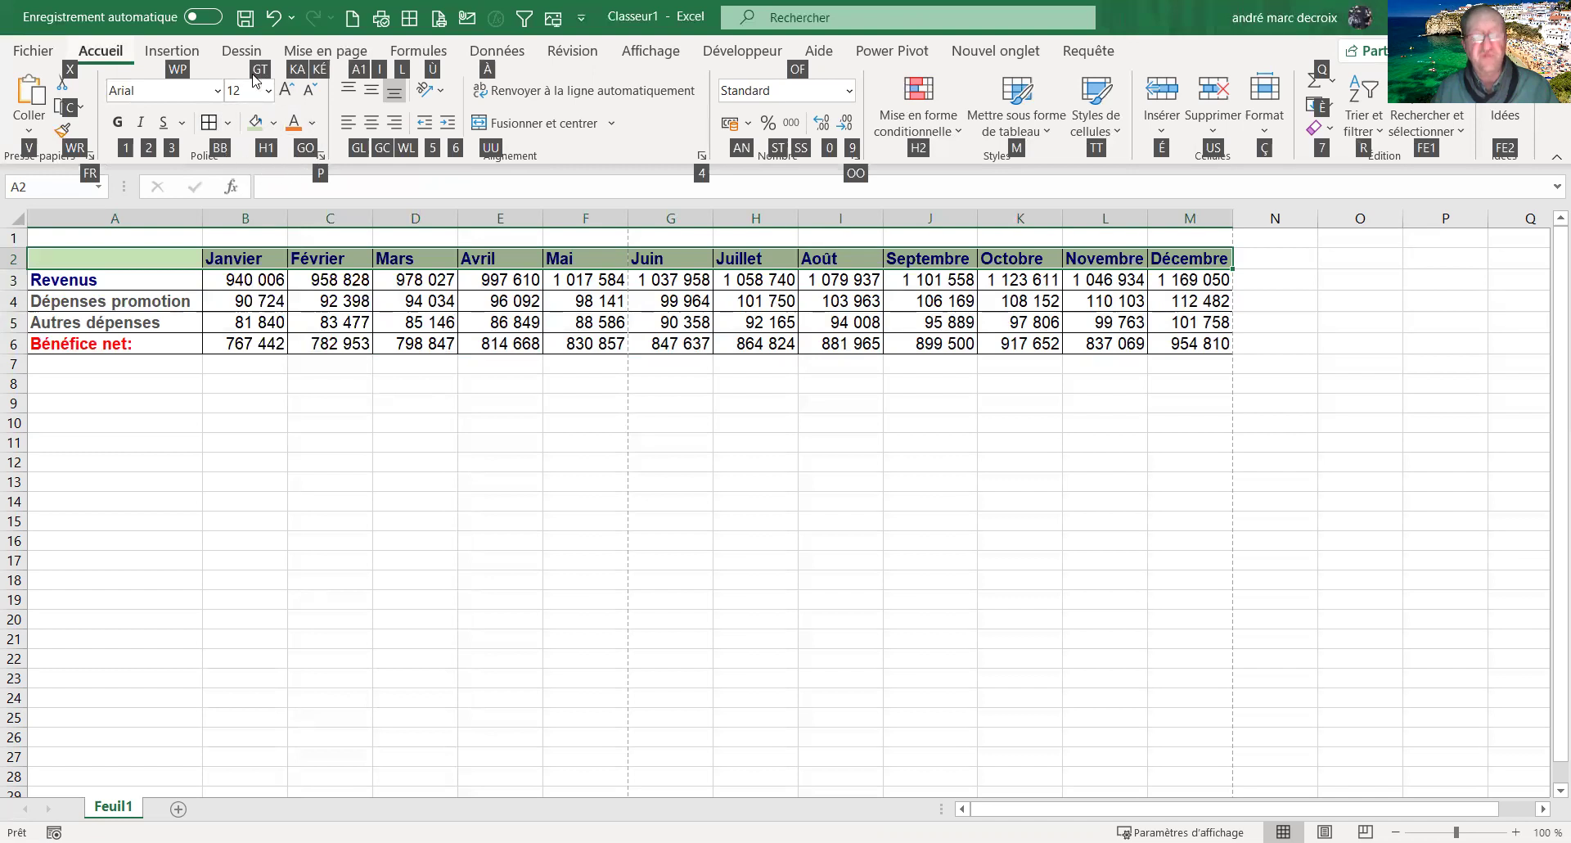
pyautogui.press('g')
pyautogui.press('o')
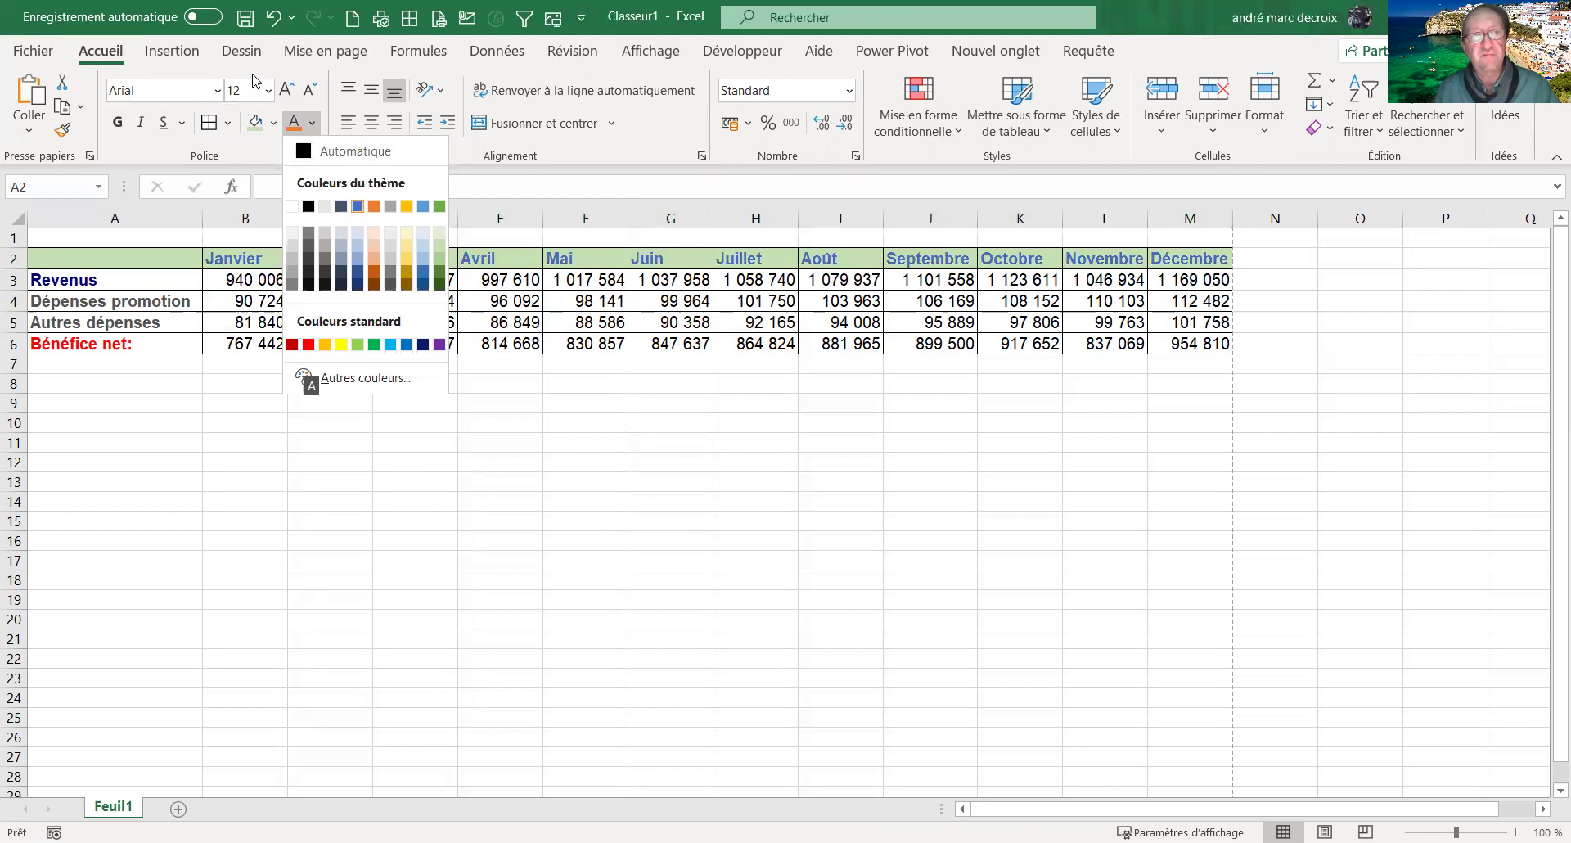
pyautogui.press('Right')
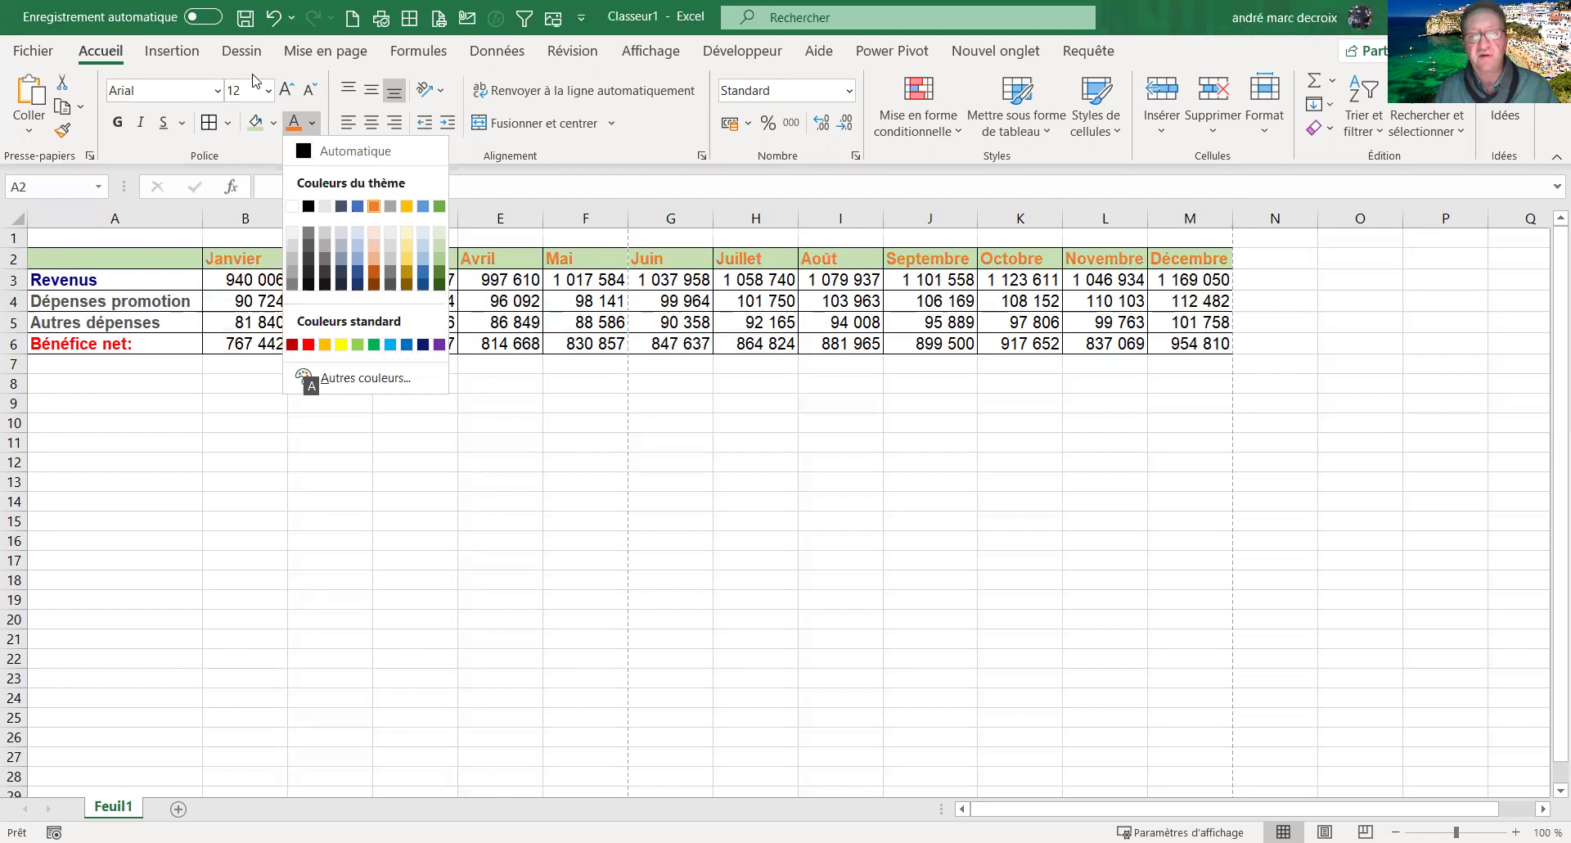
pyautogui.press('Return')
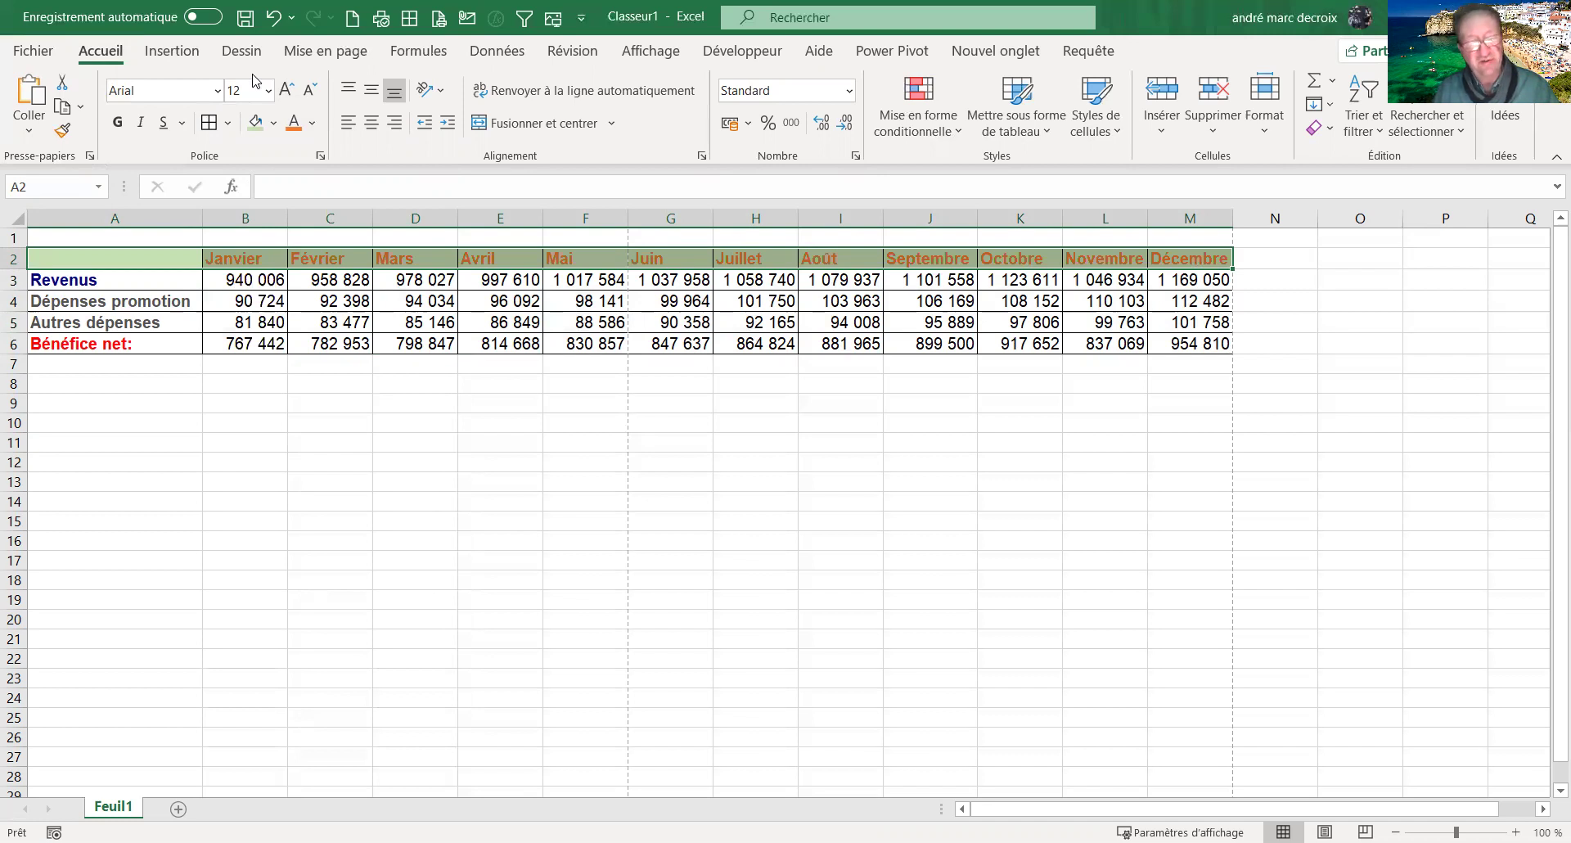
# Apply bold formatting to the whole header row A2:M2
pyautogui.press('alt')
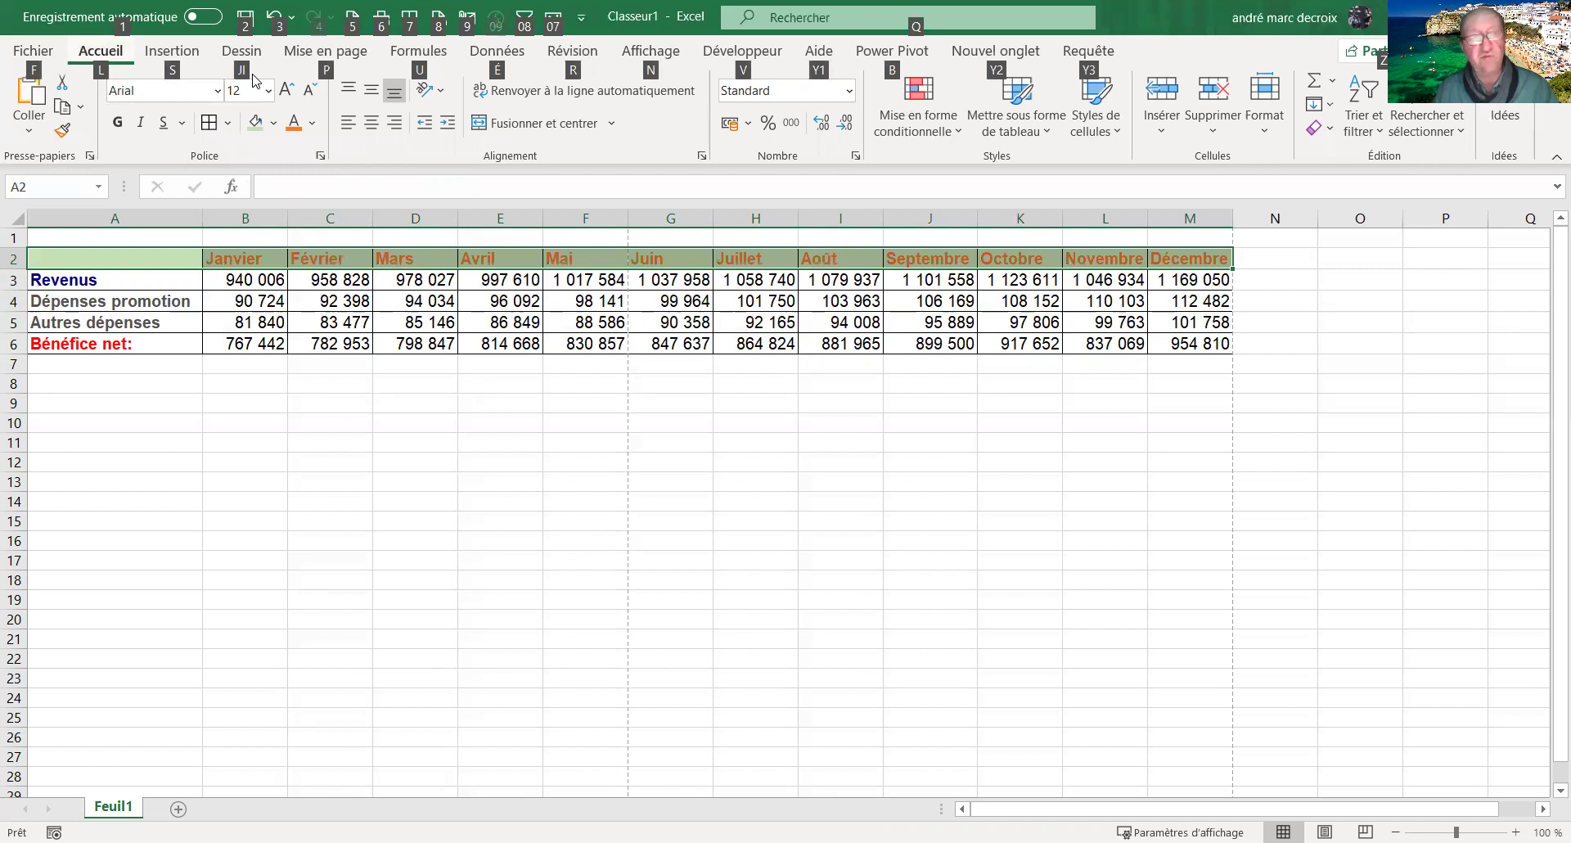
pyautogui.press('l')
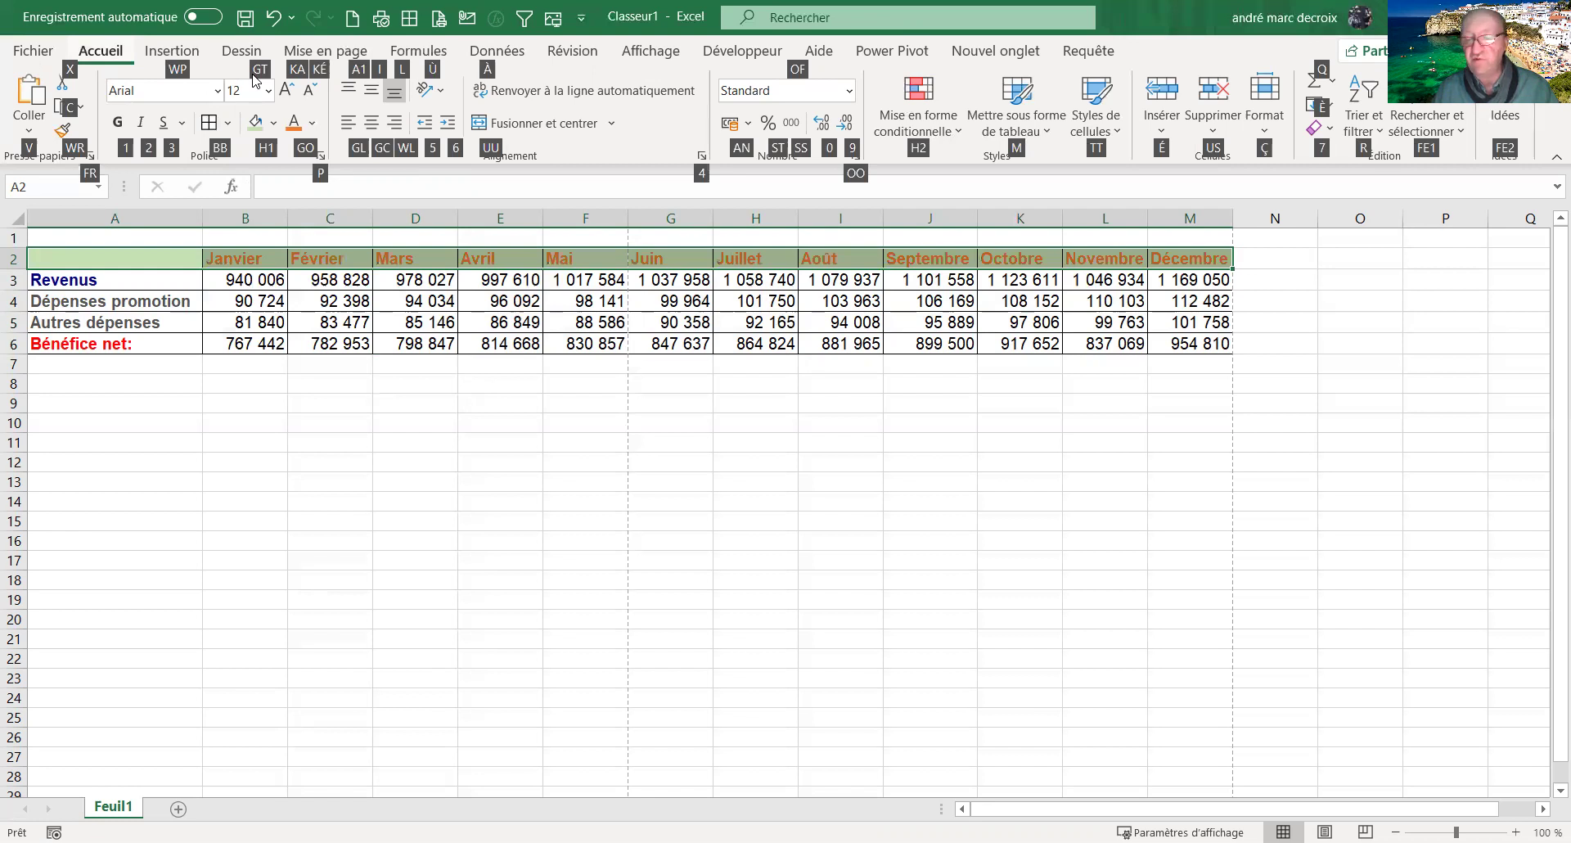
pyautogui.press('1')
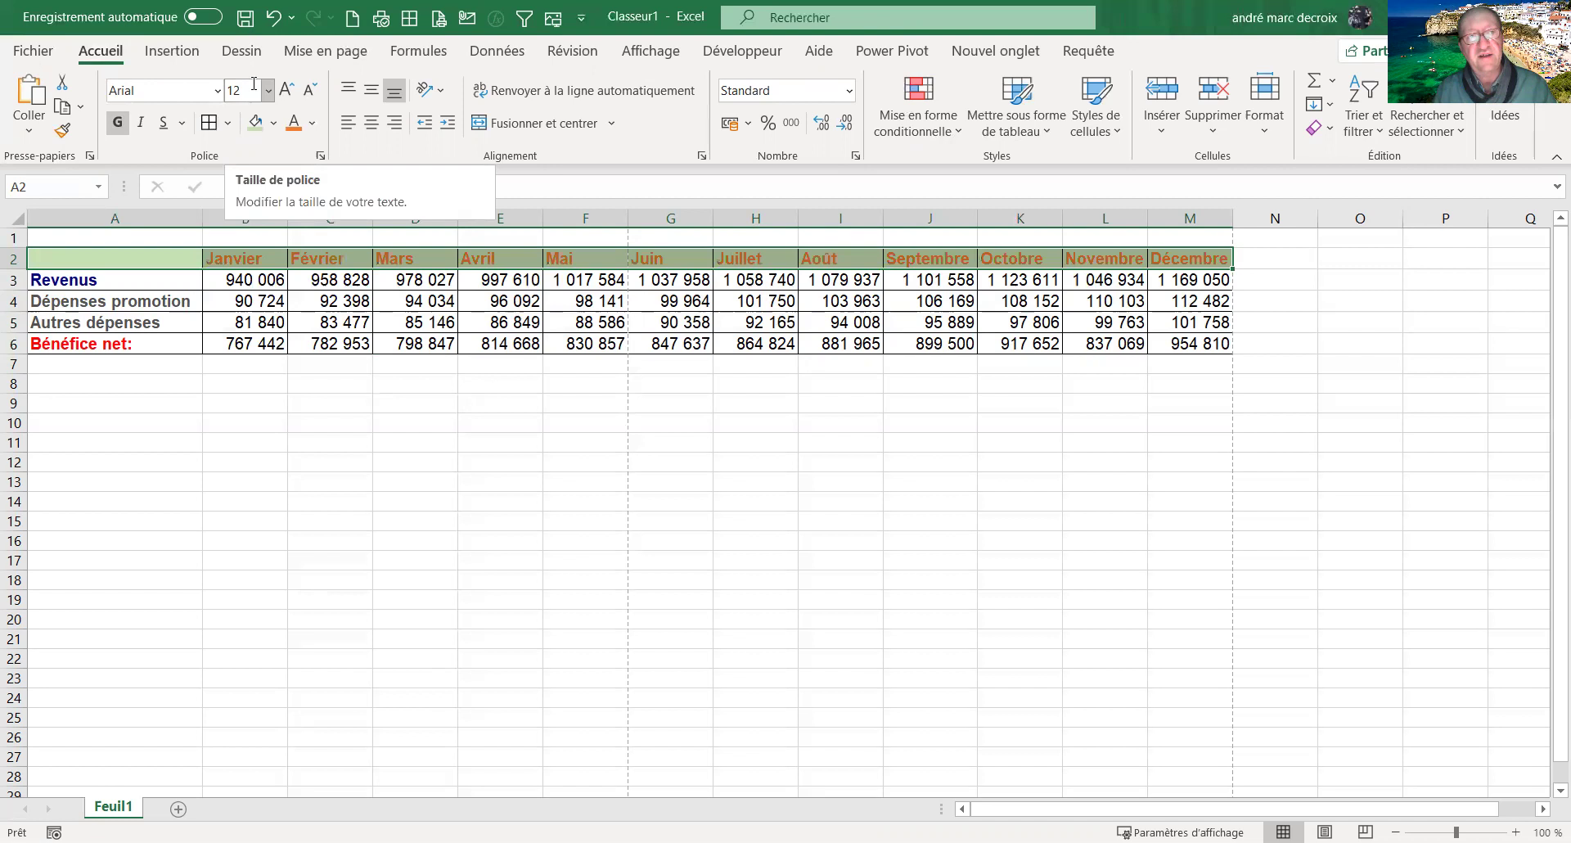
# Center the month names horizontally in the header row A2:M2
pyautogui.press('alt')
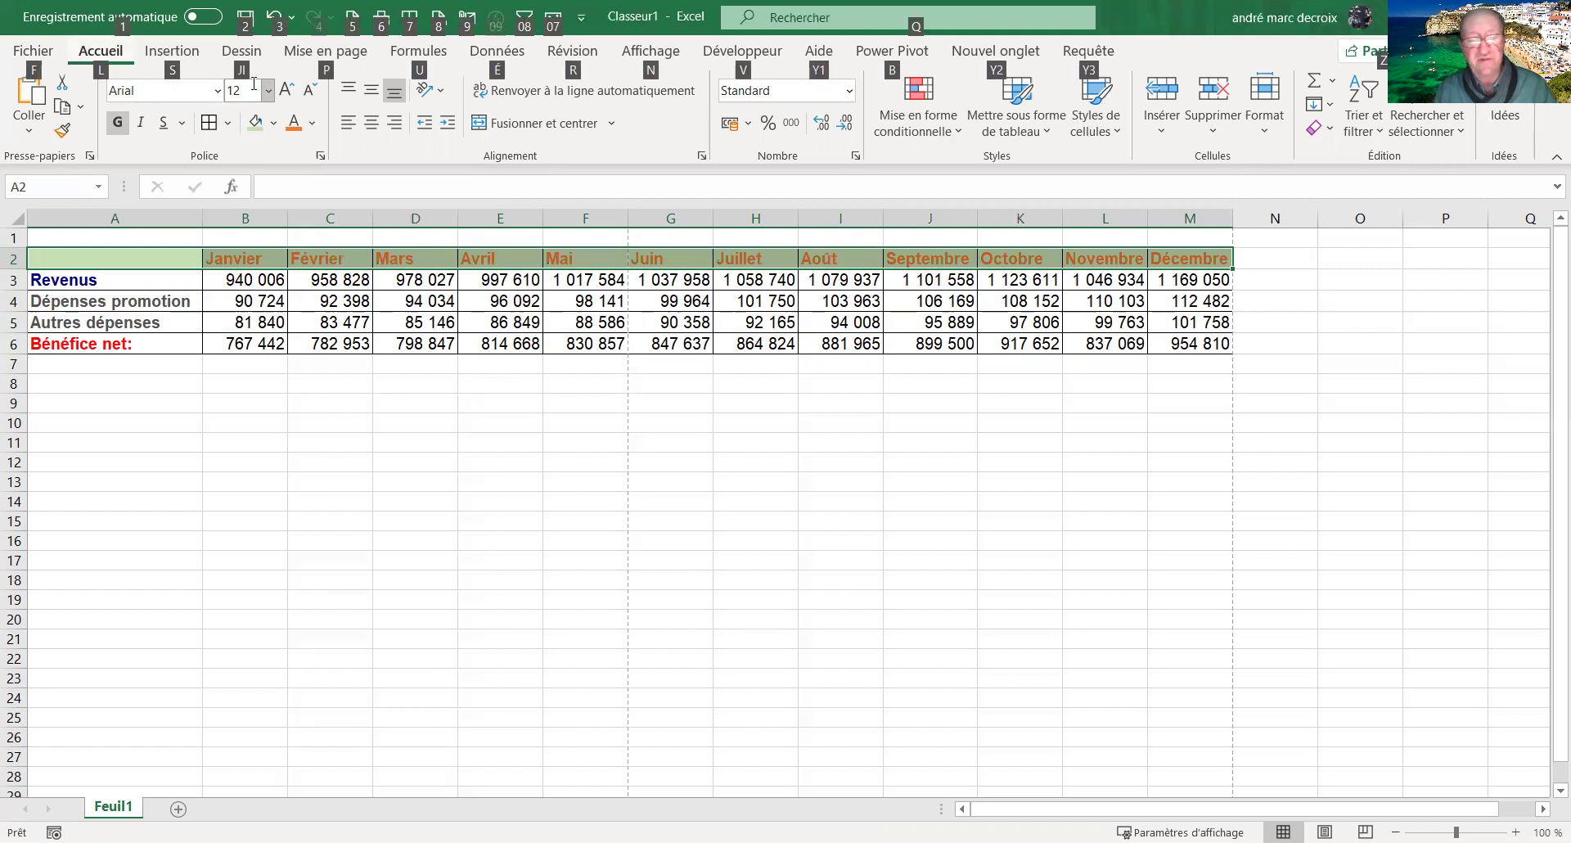
pyautogui.press('l')
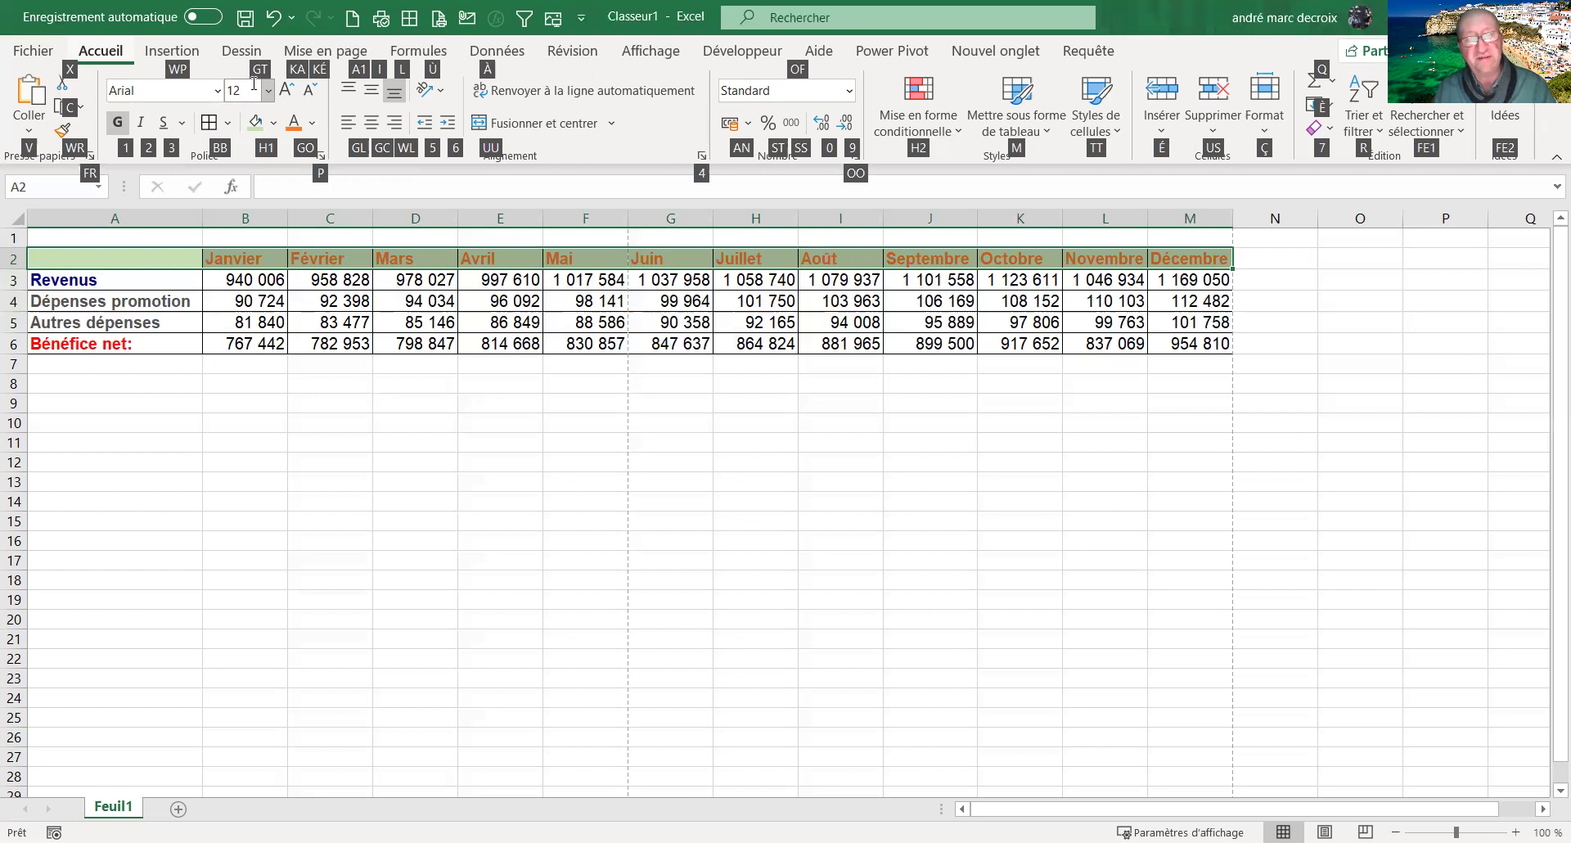
pyautogui.press('g')
pyautogui.press('c')
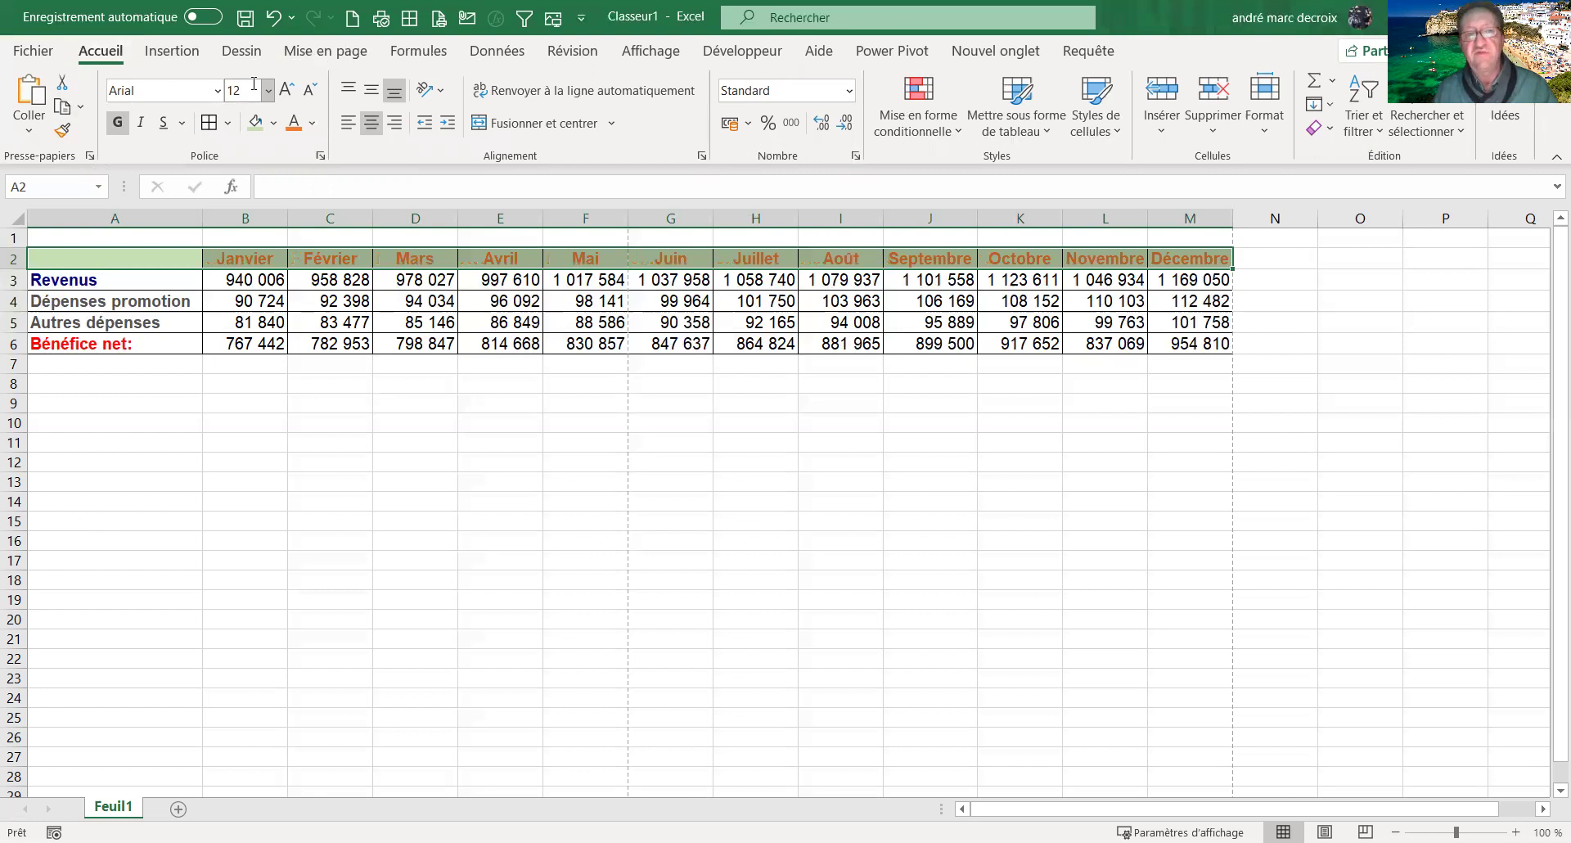
pyautogui.press('Down')
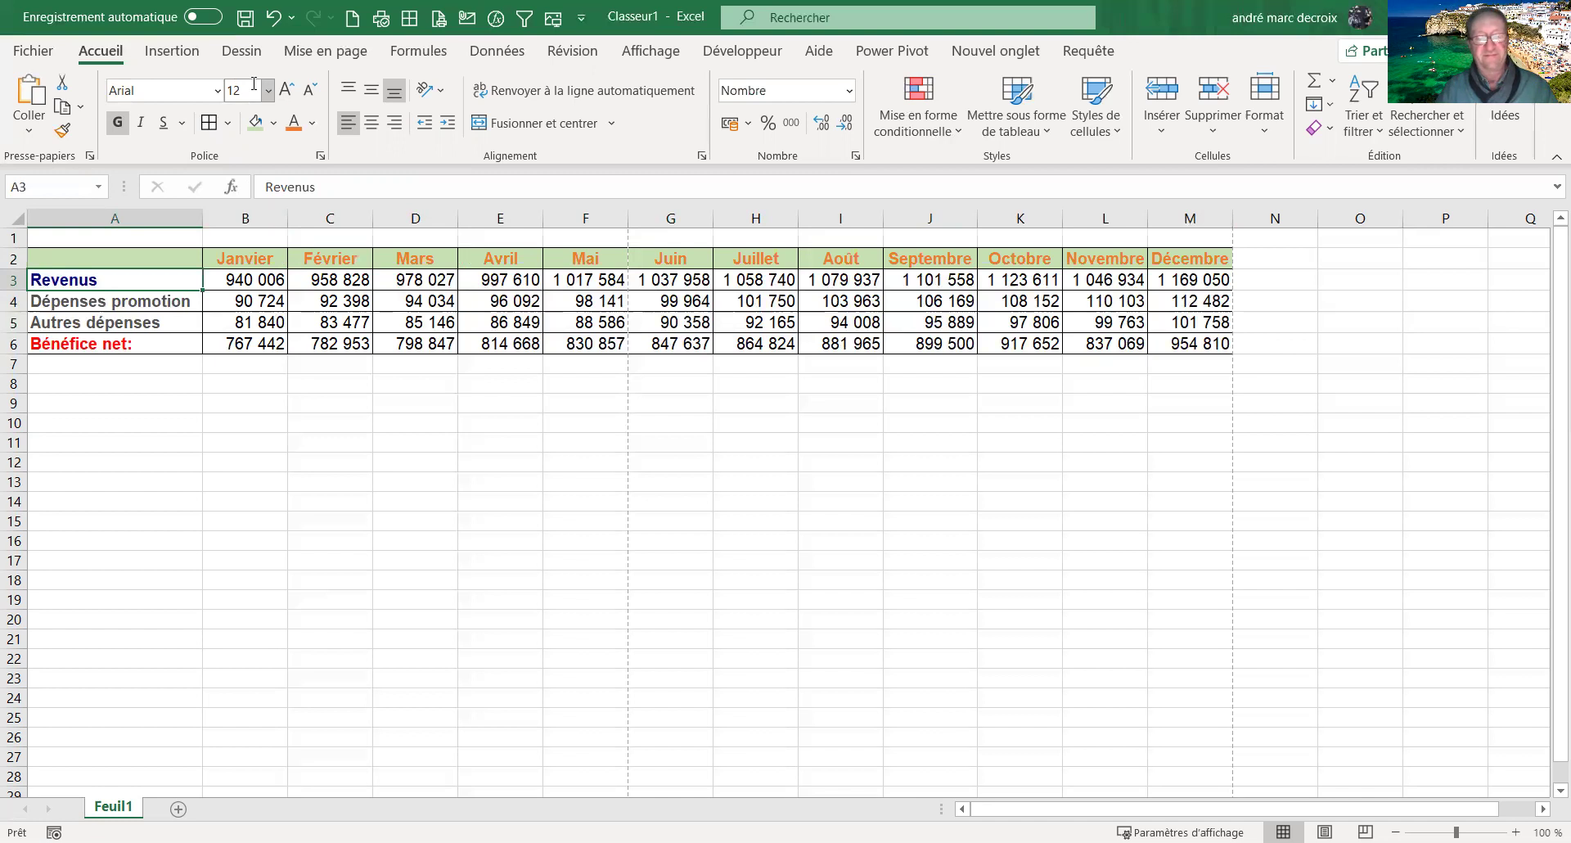
# Check the print preview of the formatted table, and return to the worksheet
pyautogui.hotkey('ctrl', 'p')
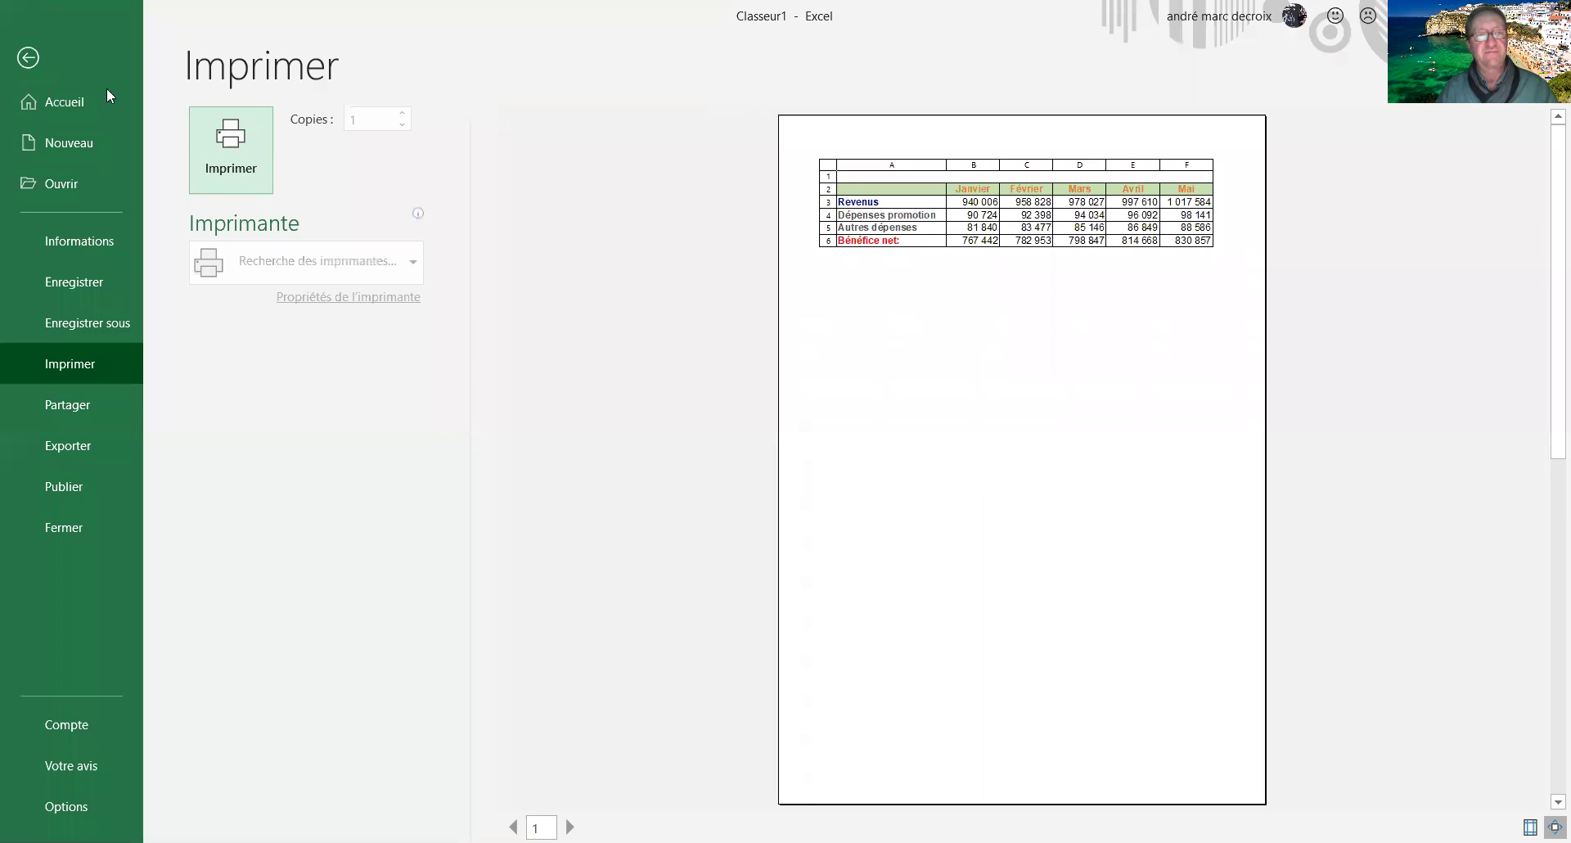
pyautogui.click(30, 58)
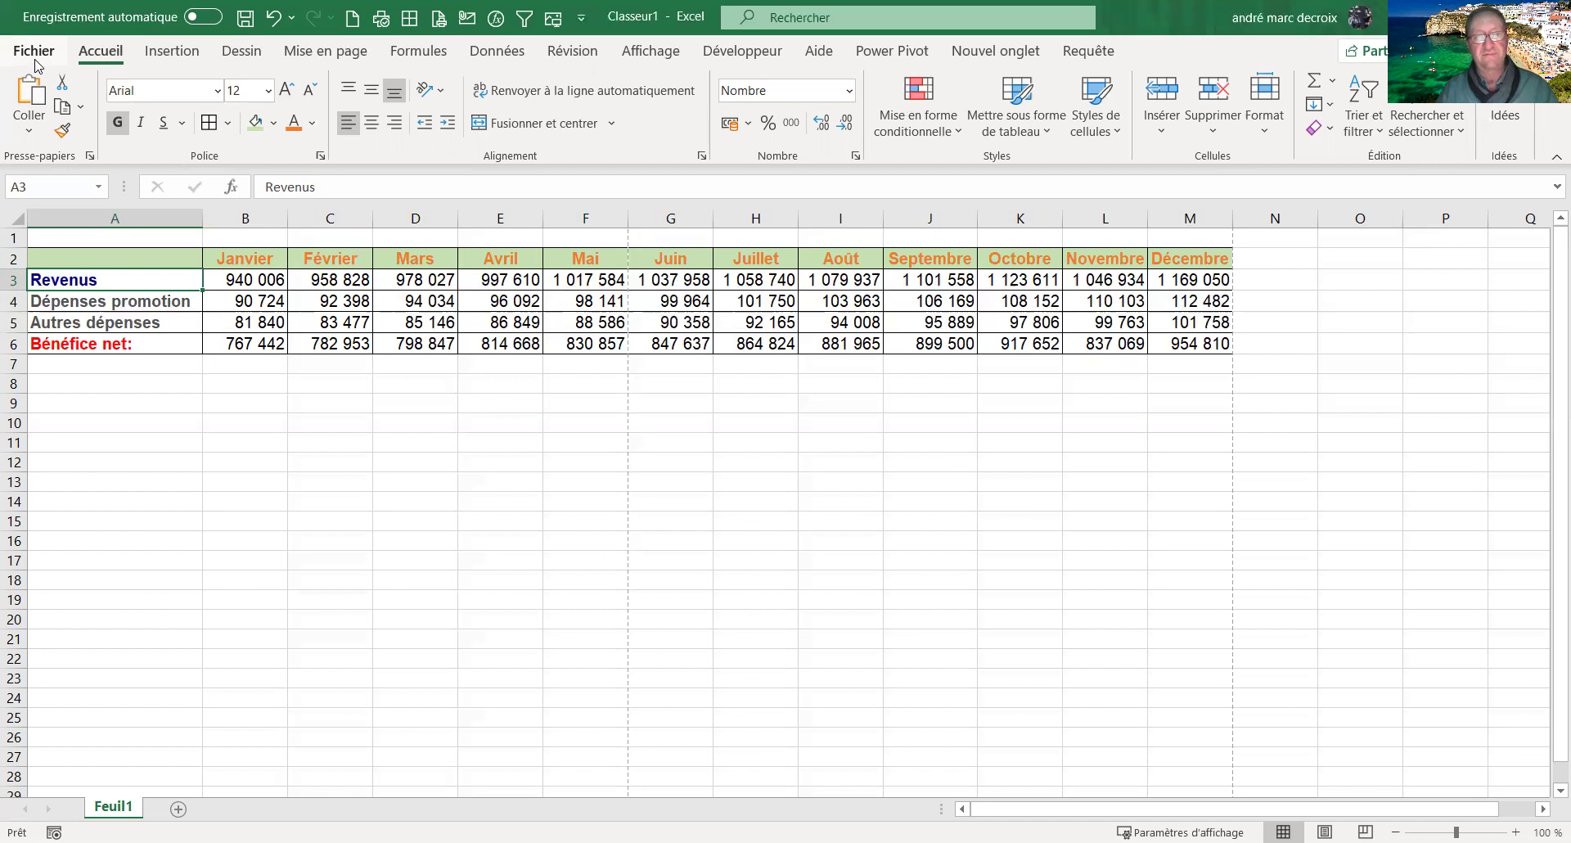
pyautogui.press('Down')
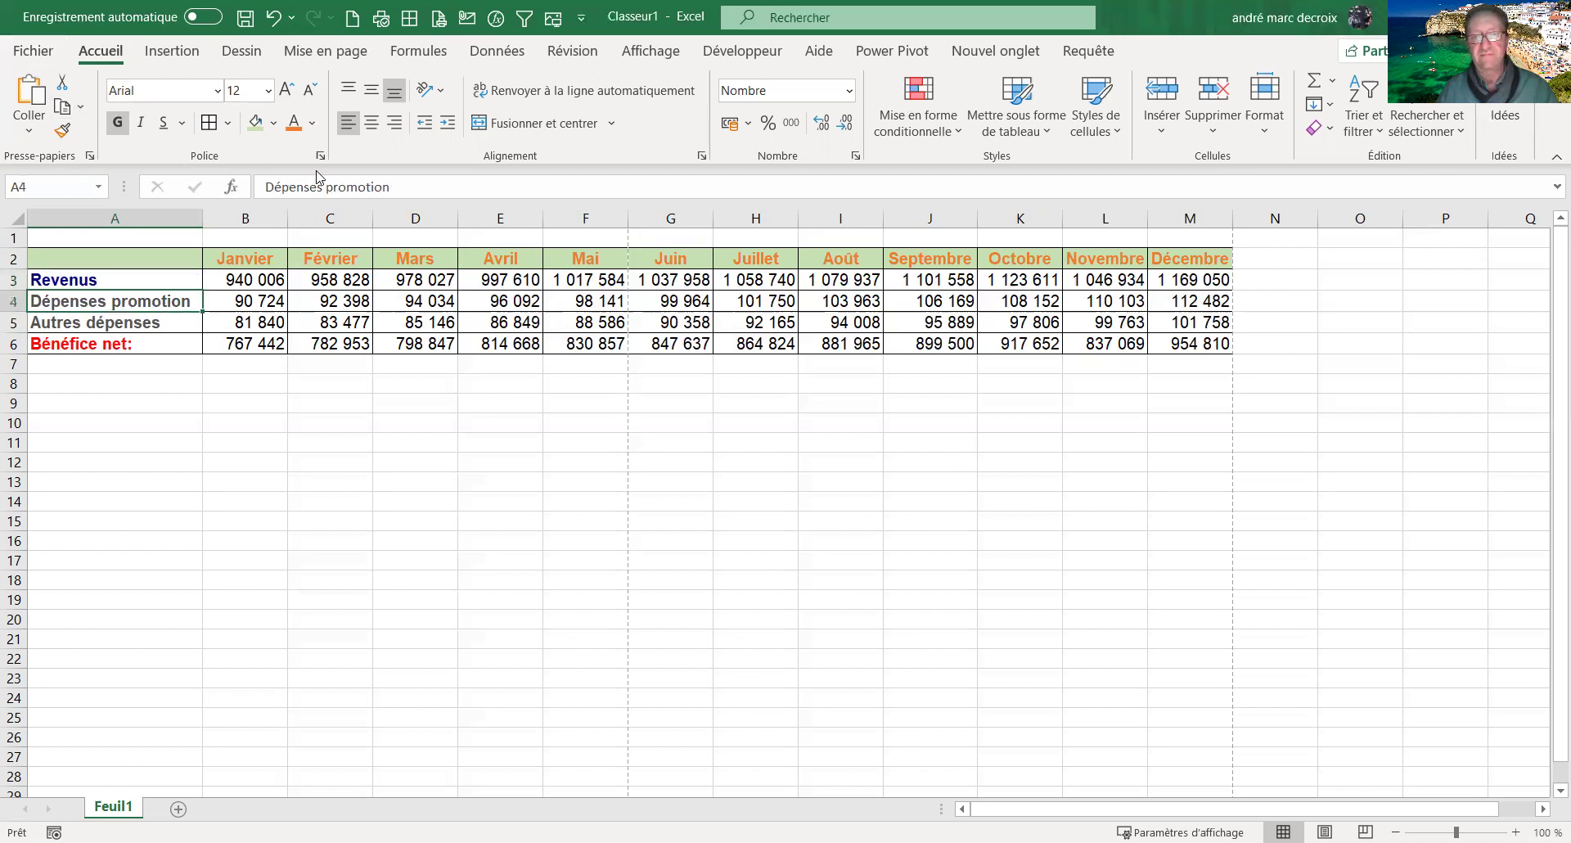